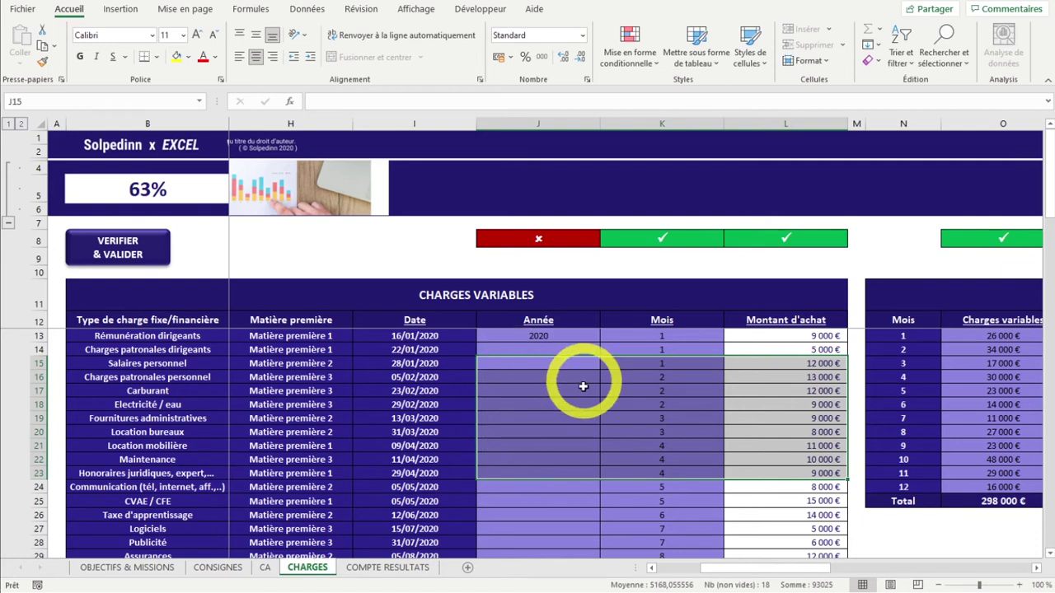
Enter the formula =ANNEE(I13) in cell J13 of the Année column.
click(567, 432)
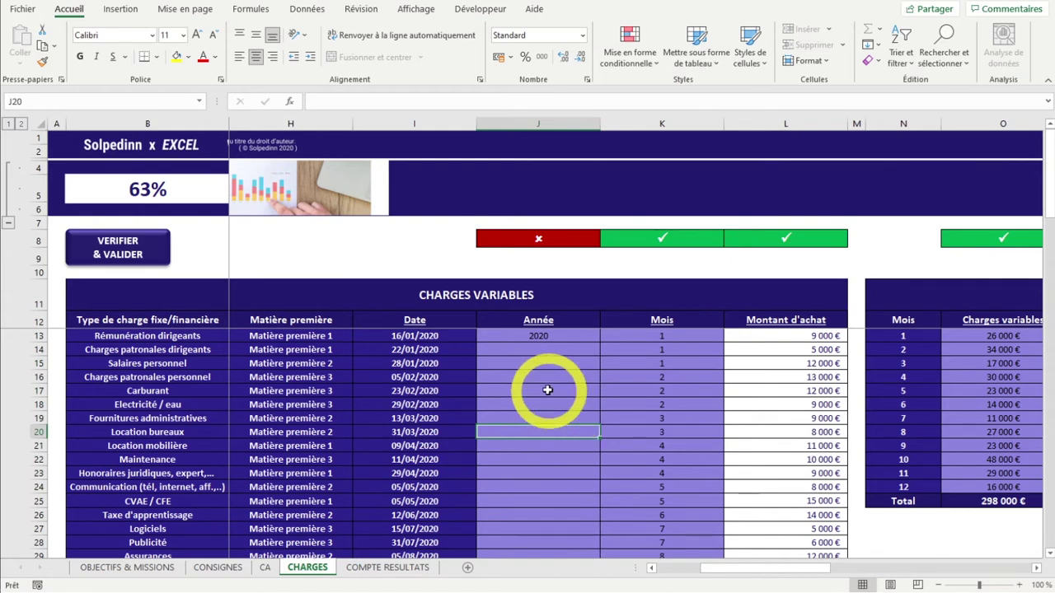
click(508, 336)
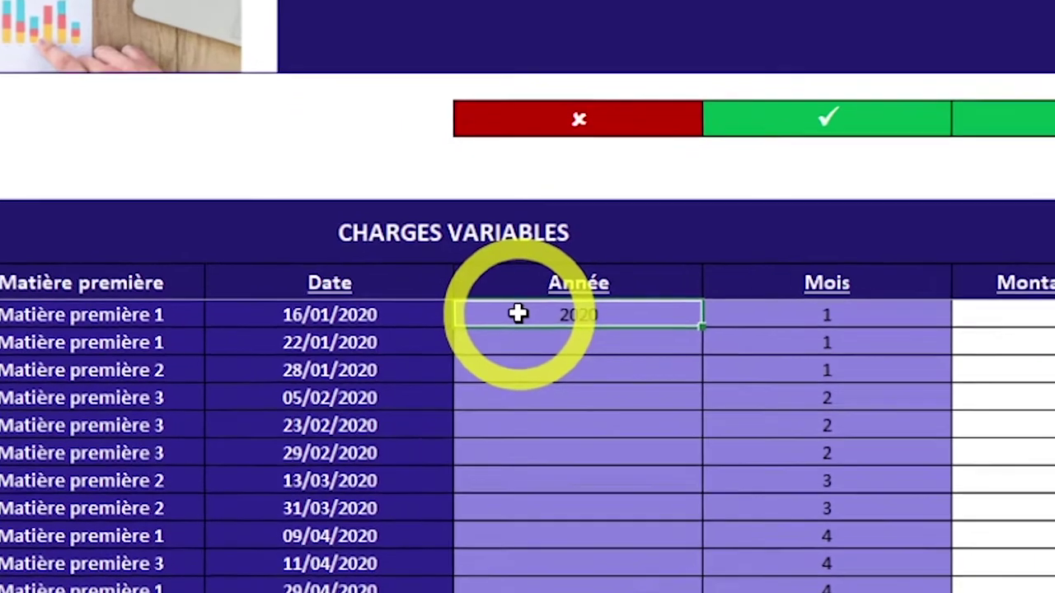
text(=ANNEE(I13))
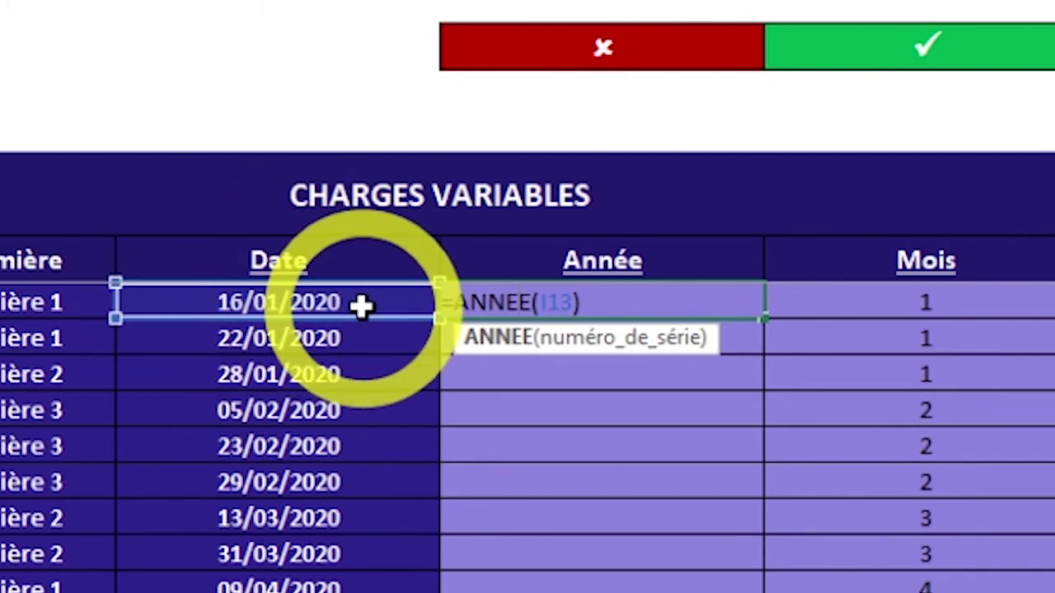
key(ctrl+Return)
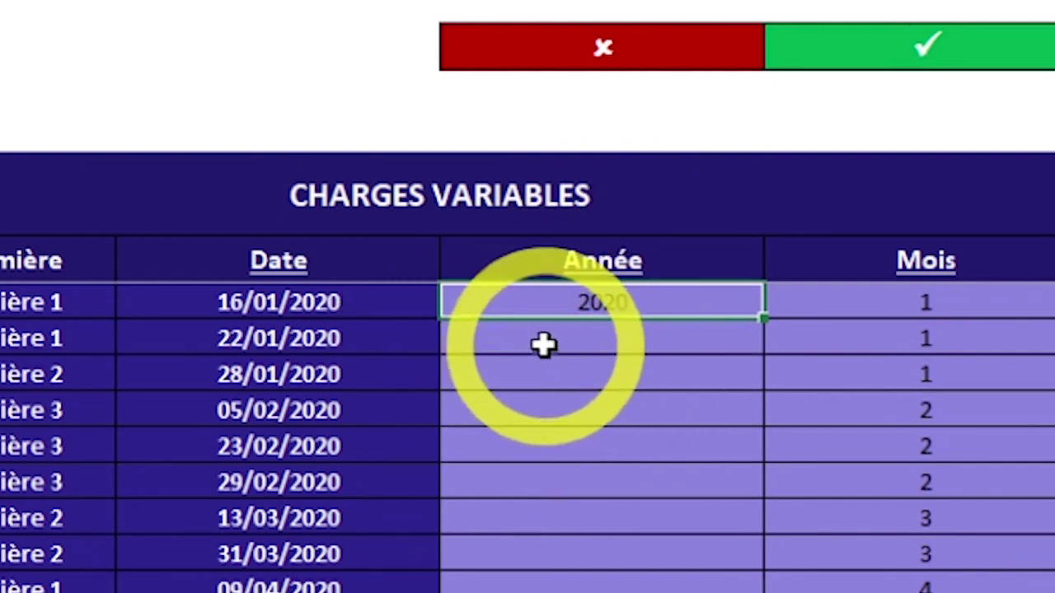
Review the date column and the year formula in J13, leaving the formula as it is.
drag(527, 330, 528, 592)
drag(341, 569, 360, 374)
click(603, 339)
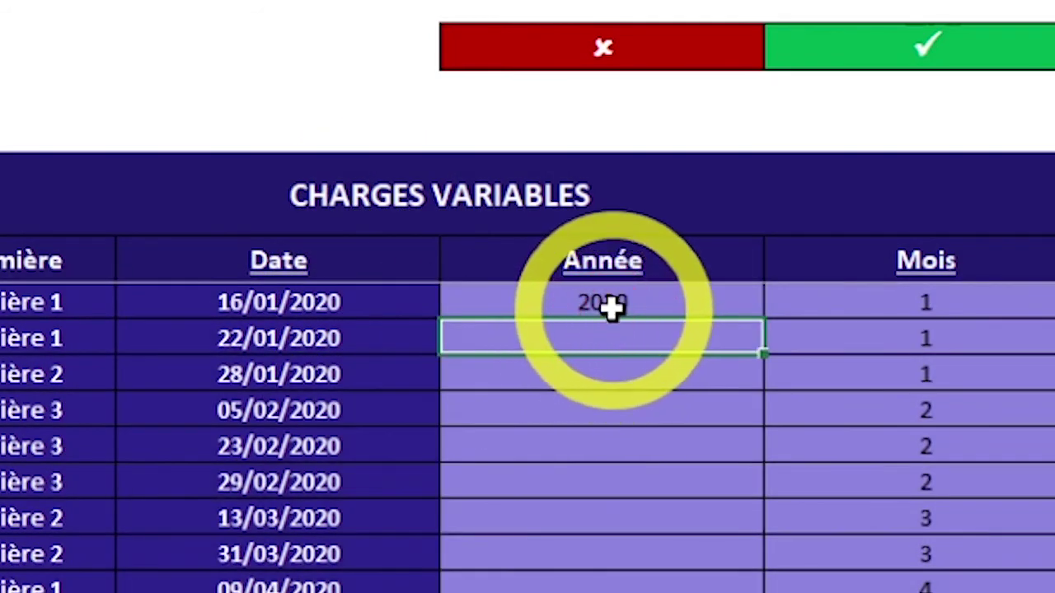
click(582, 312)
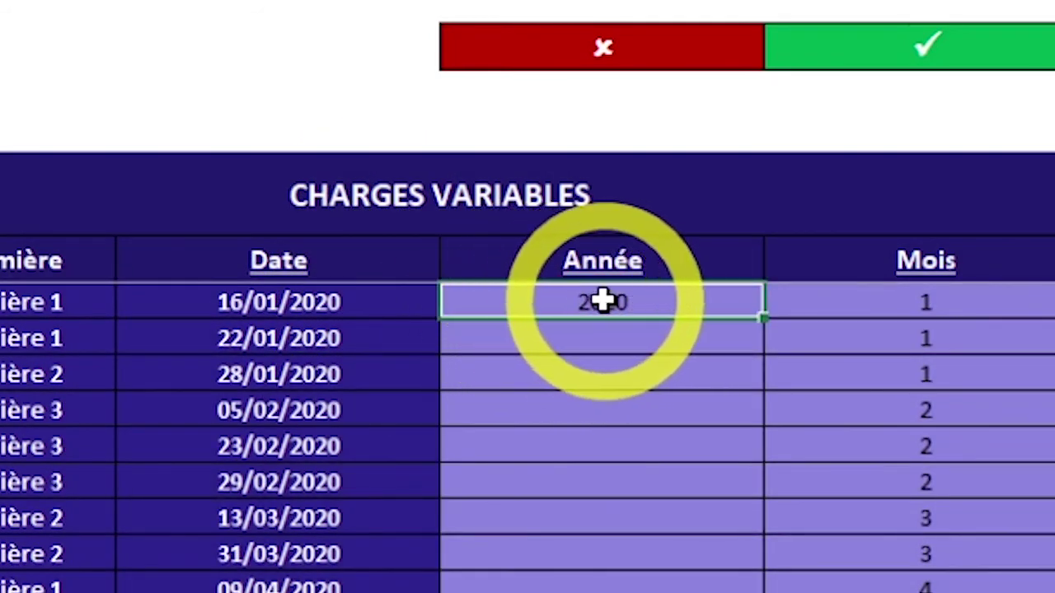
click(553, 305)
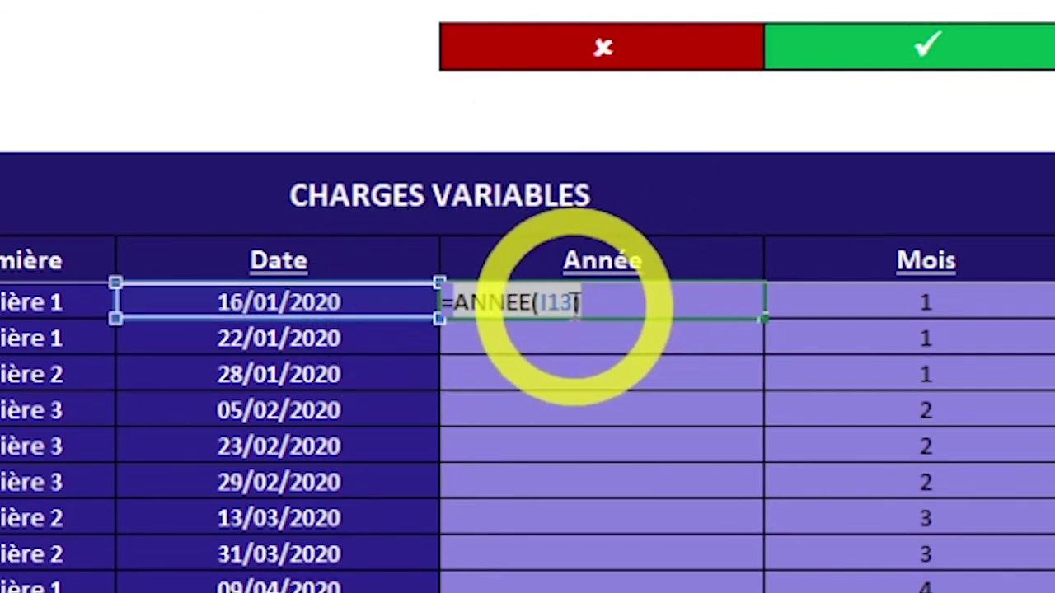
key(ctrl+Return)
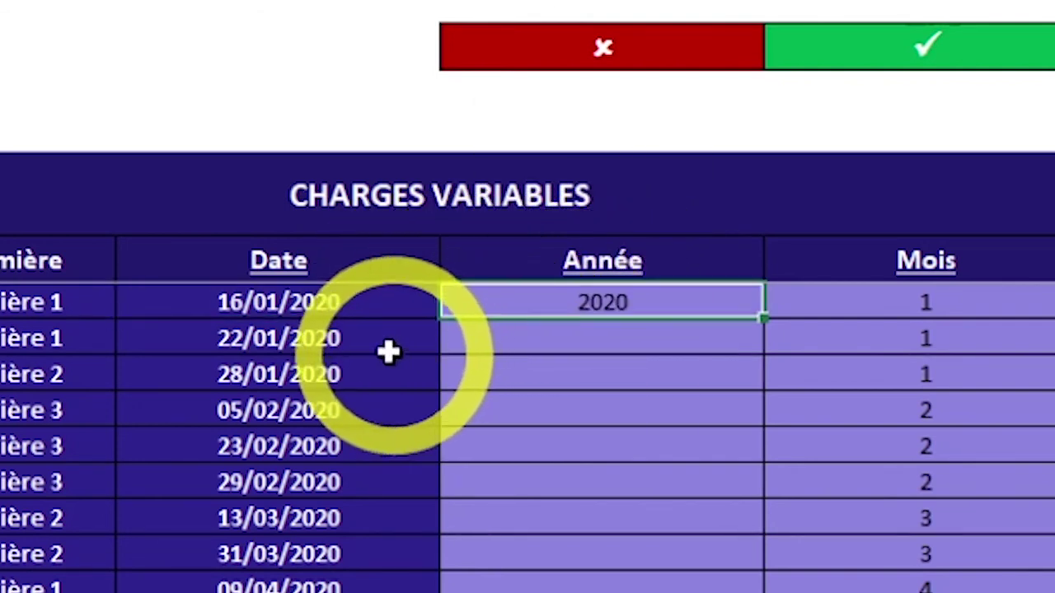
Fill the year formula from J13 down through J42 and undo that fill.
click(594, 302)
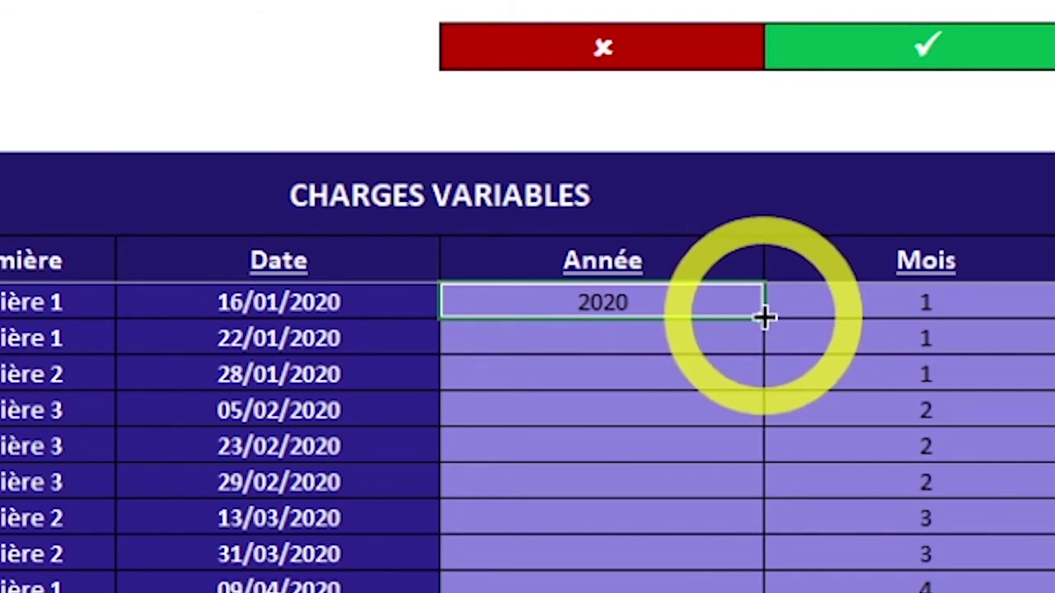
drag(764, 317, 764, 386)
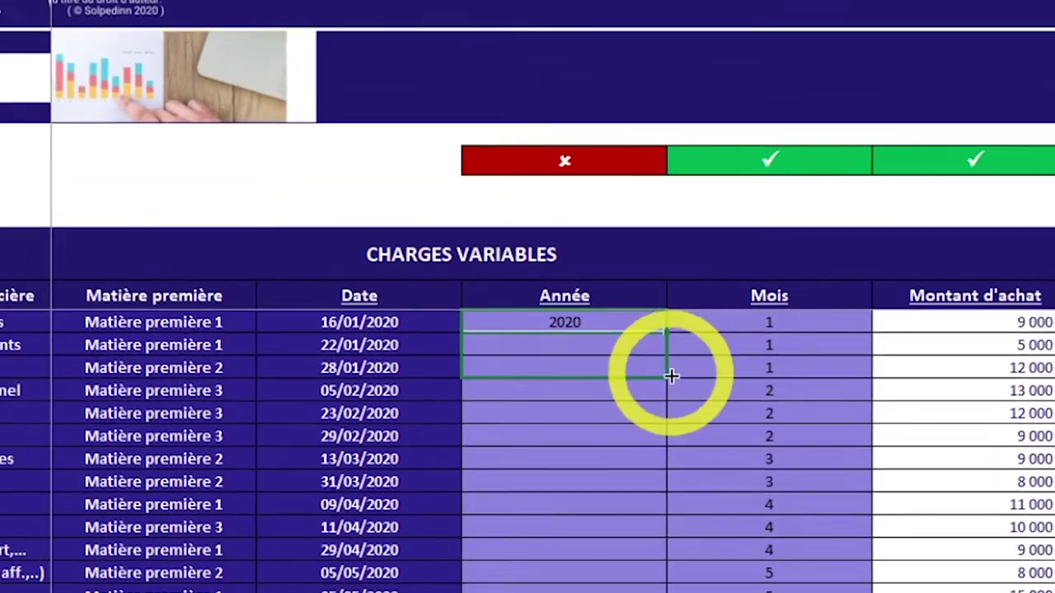
drag(672, 374, 665, 592)
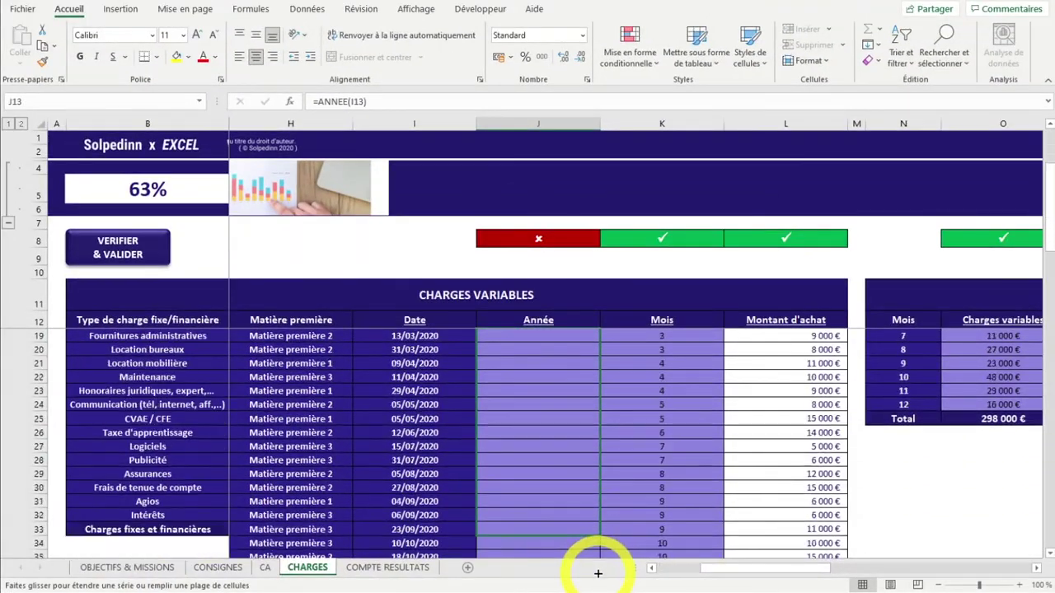
drag(597, 573, 593, 533)
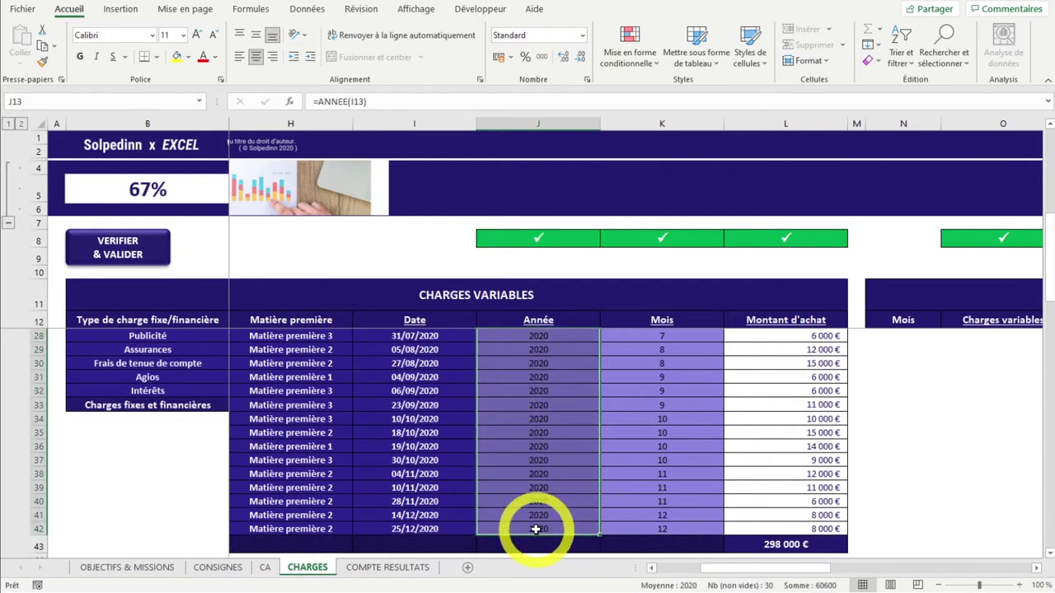
key(ctrl+z)
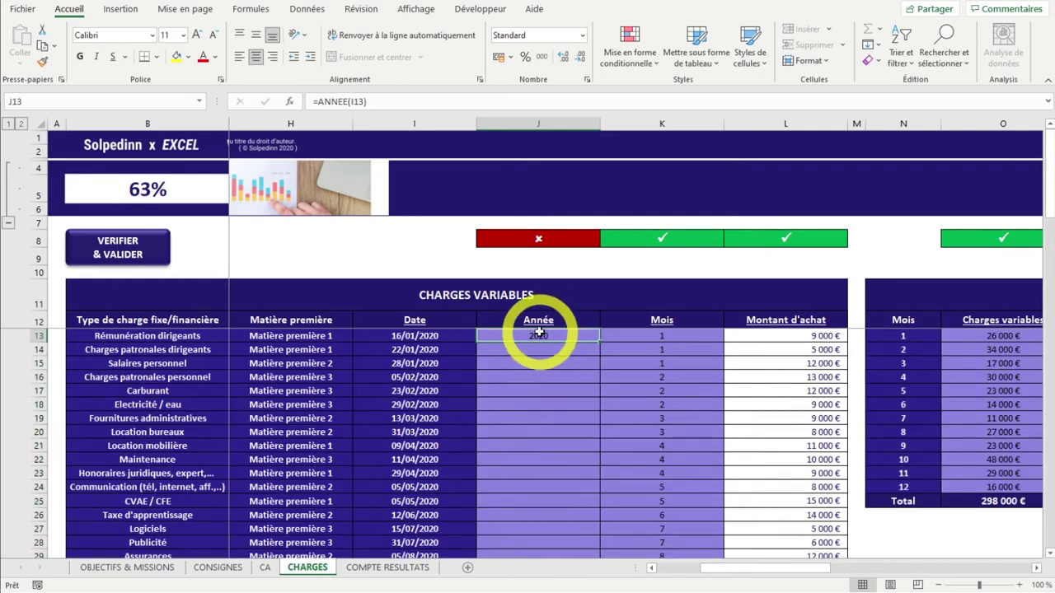
Autofill the year formula from J13 down the Année column to J42 and check the formula in the last row.
double_click(598, 342)
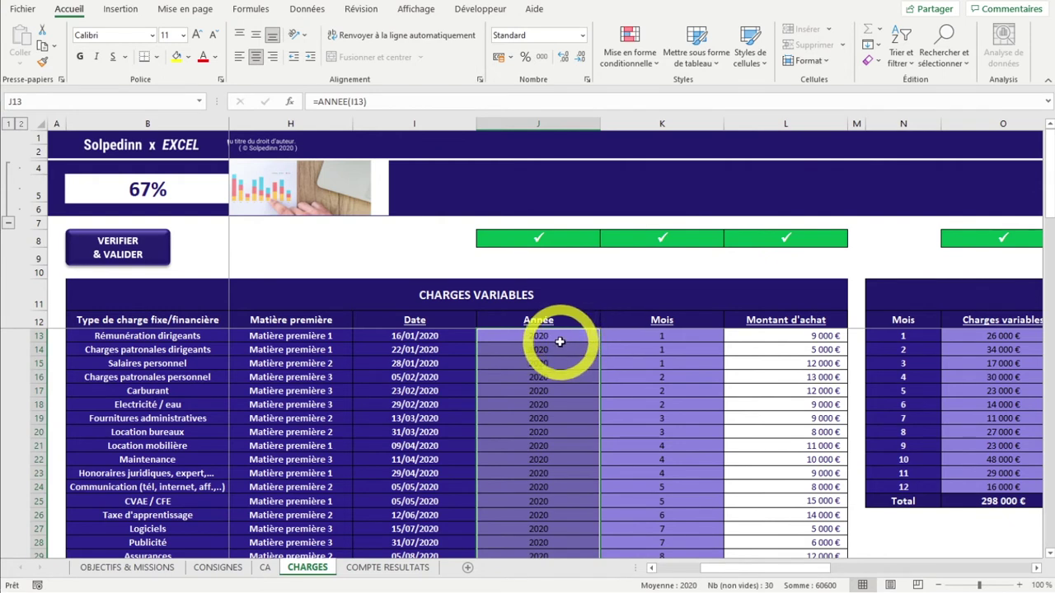
scroll(532, 371, down, 8)
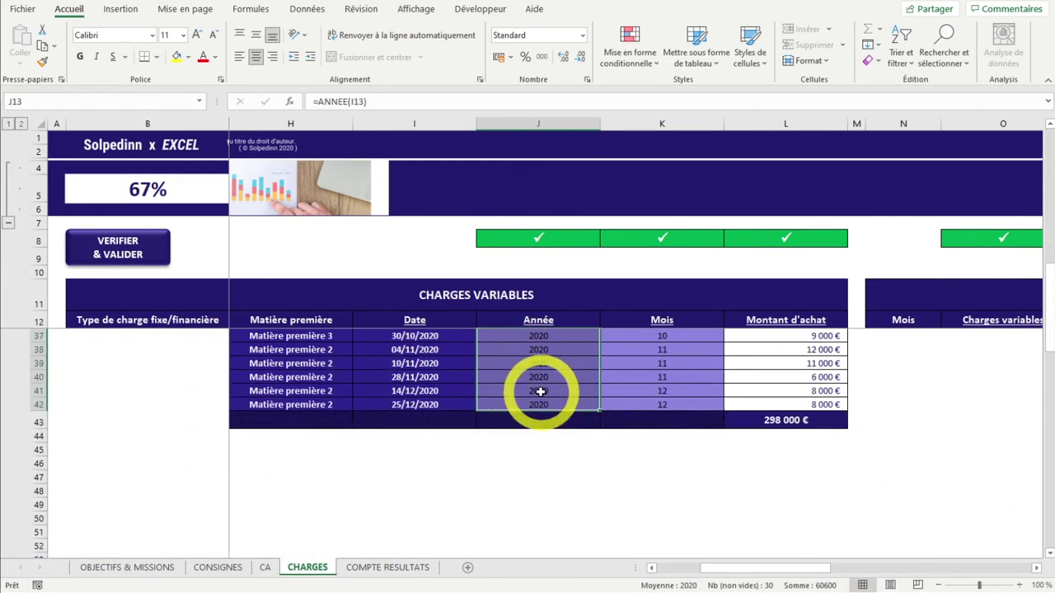
click(544, 403)
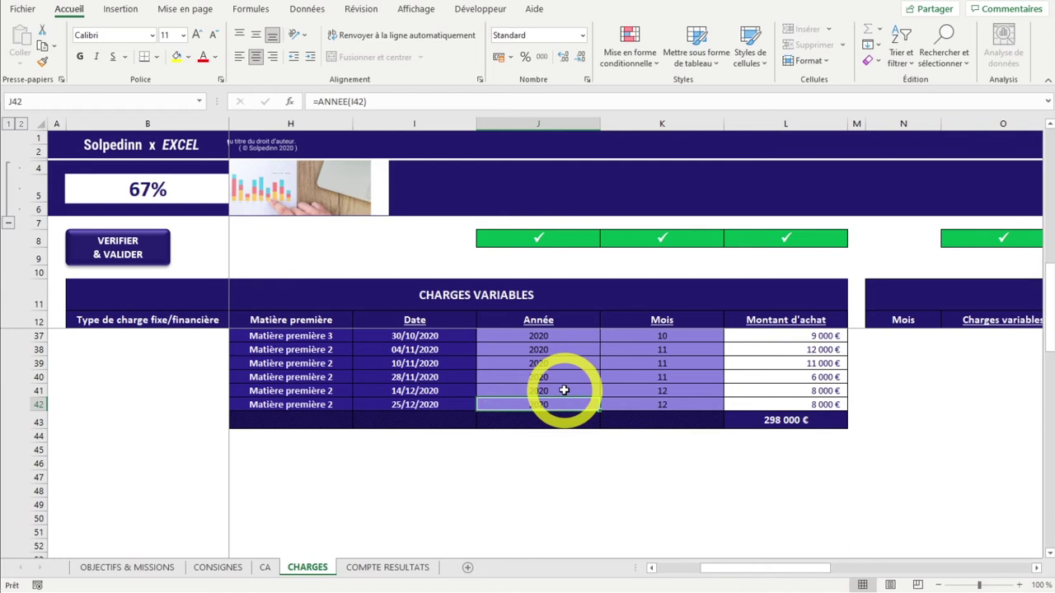
scroll(563, 387, up, 8)
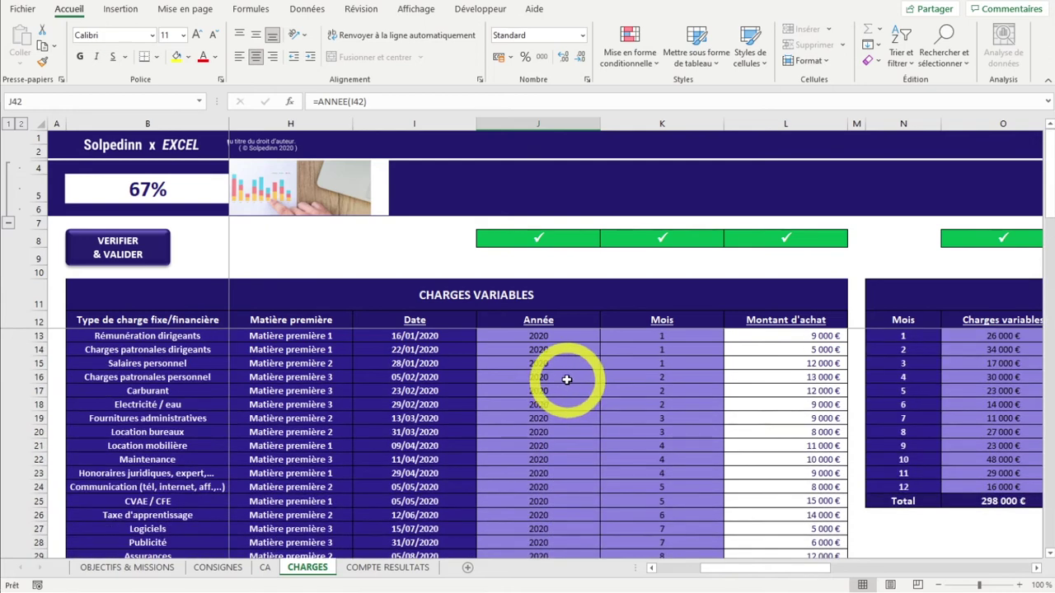
click(522, 335)
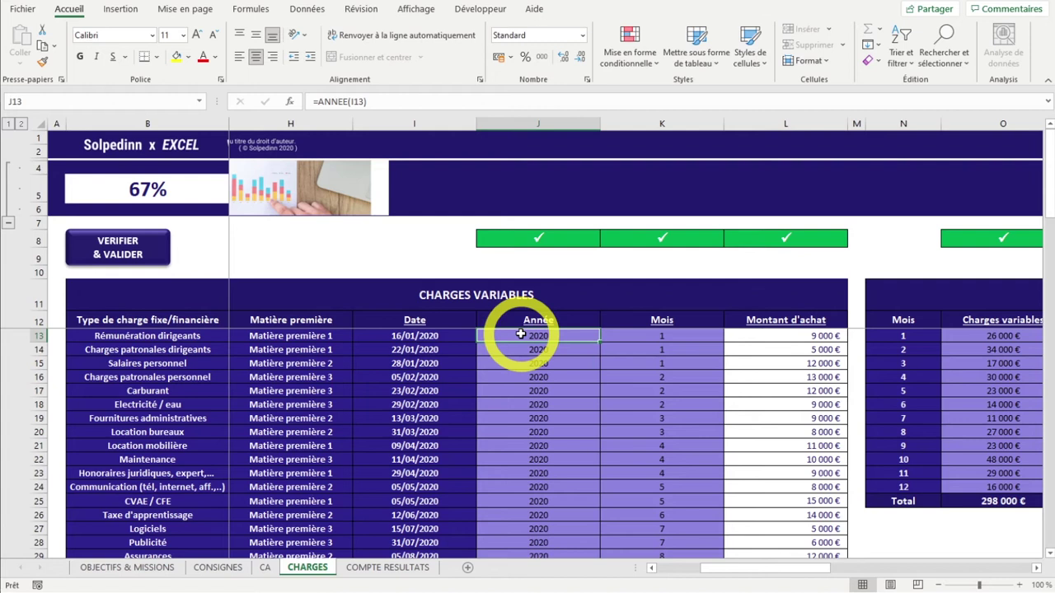
Move the purchase amounts in L13:L42 onto K13:K42, accepting the replacement of the existing month data.
click(759, 337)
drag(759, 337, 803, 550)
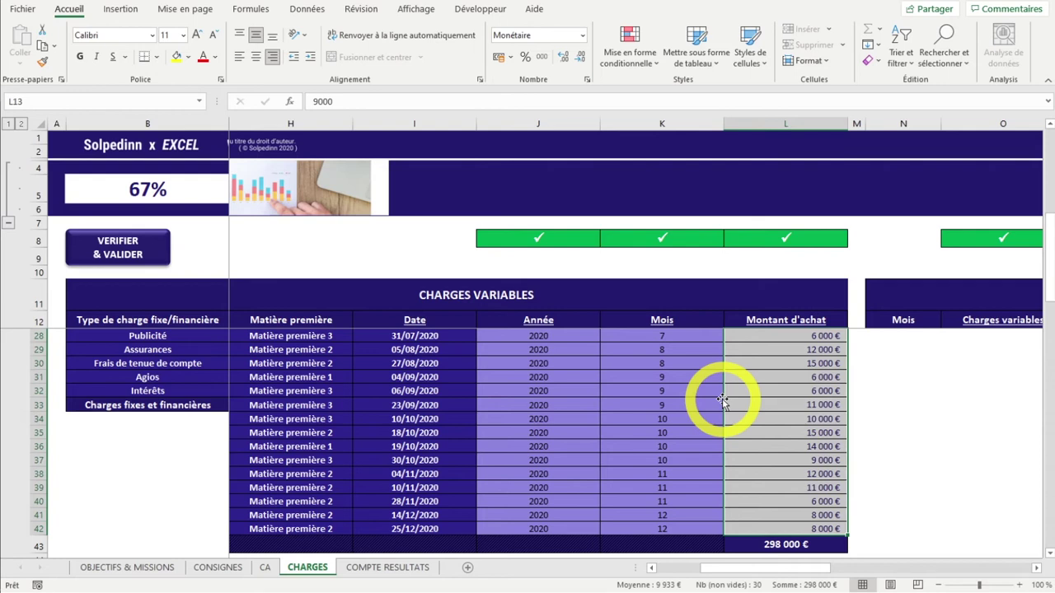
drag(721, 401, 709, 405)
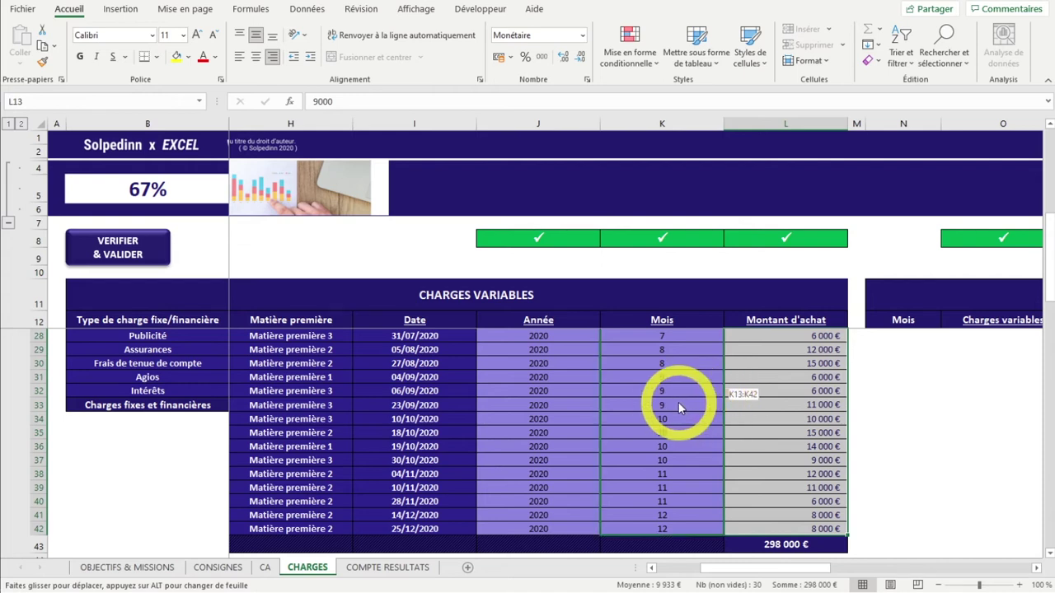
drag(664, 406, 656, 402)
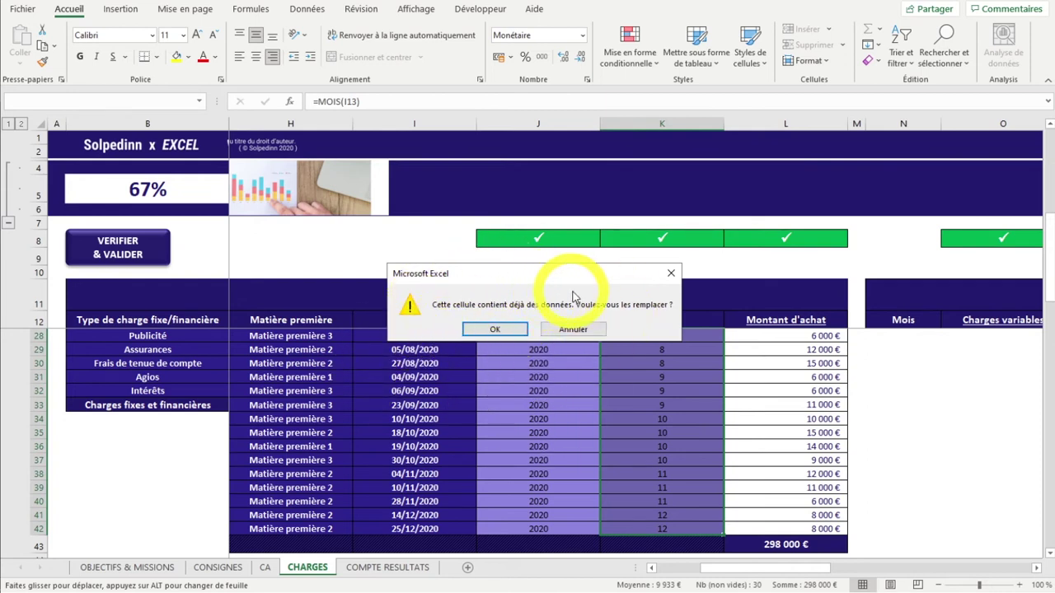
click(490, 328)
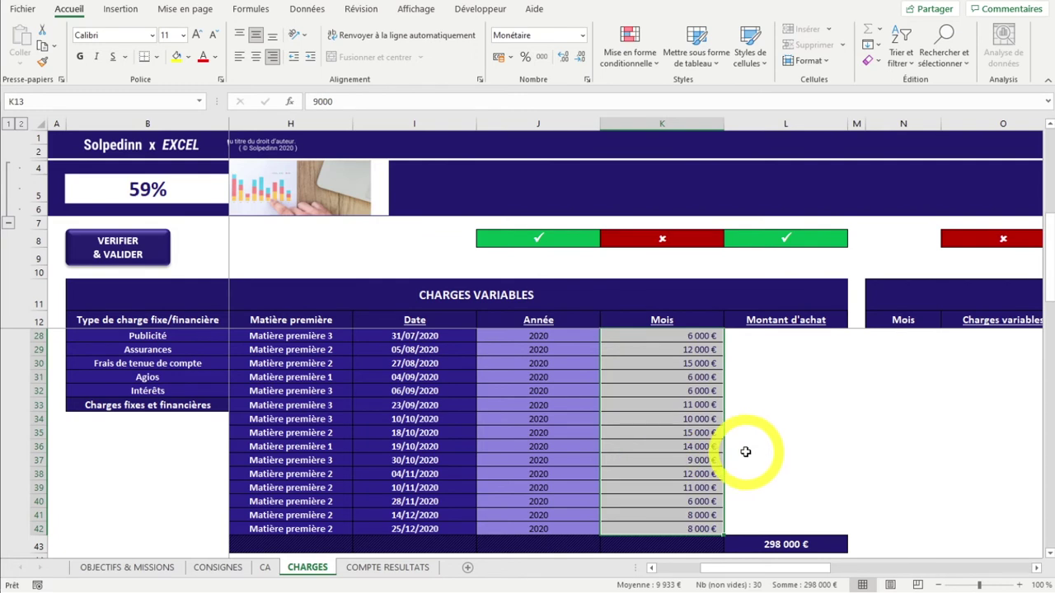
Inspect the emptied Montant d'achat cells and the overwritten Mois cells, and undo the move of the amounts.
drag(745, 363, 795, 511)
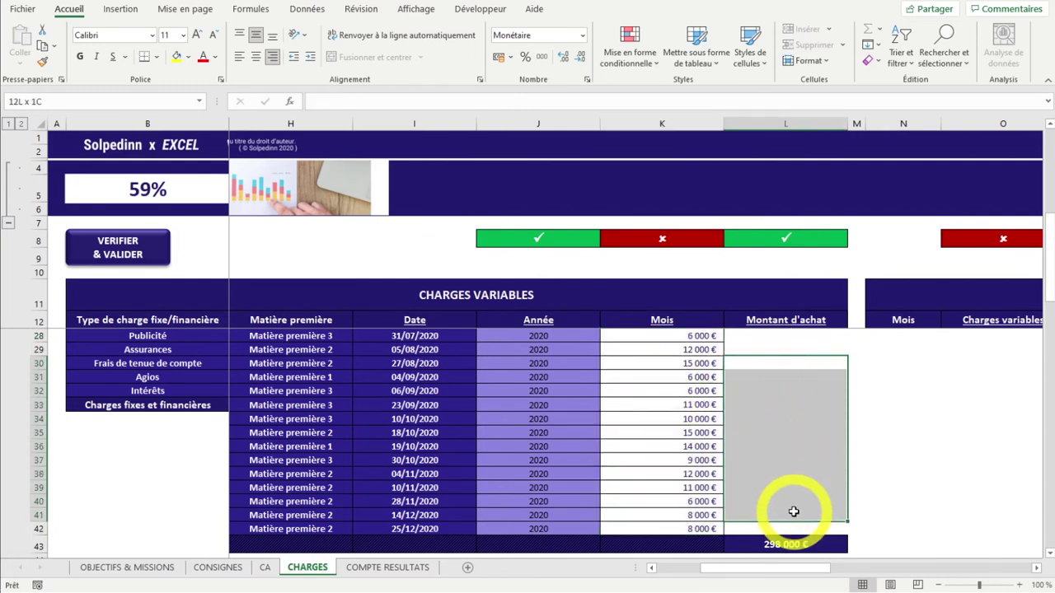
click(682, 375)
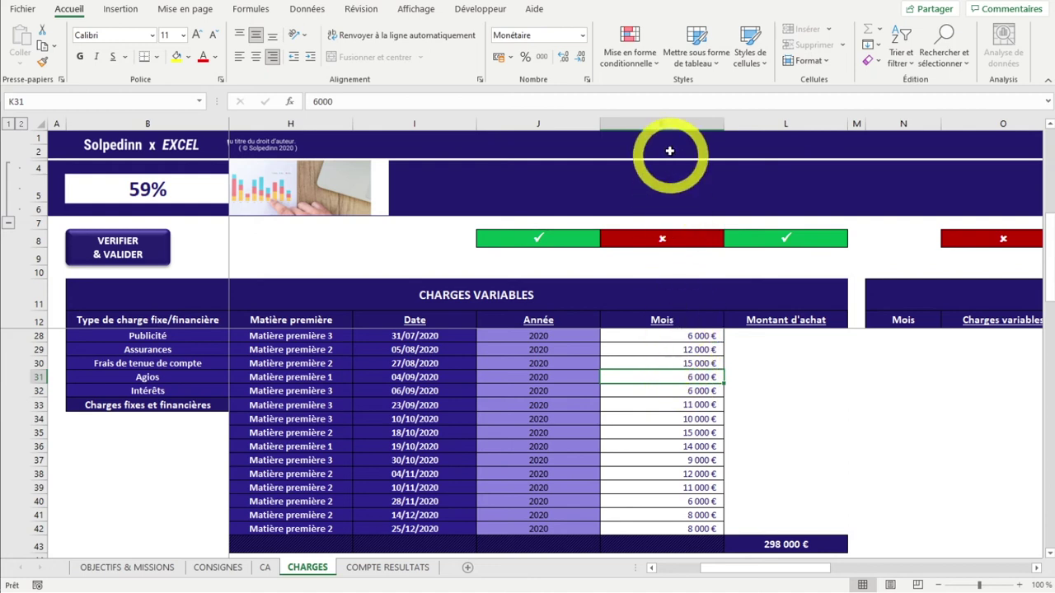
click(661, 123)
click(653, 419)
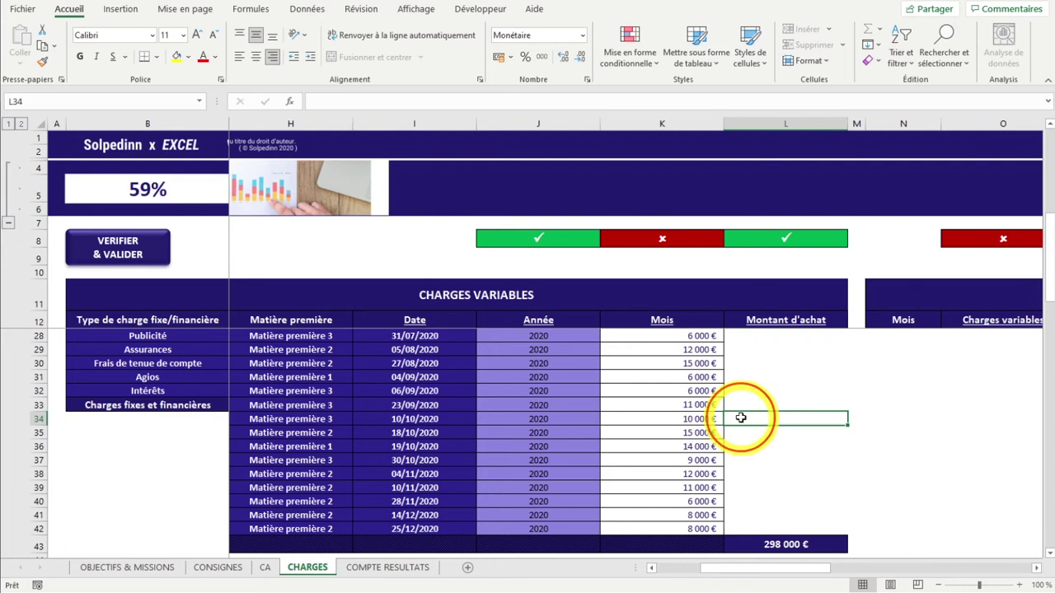
click(696, 403)
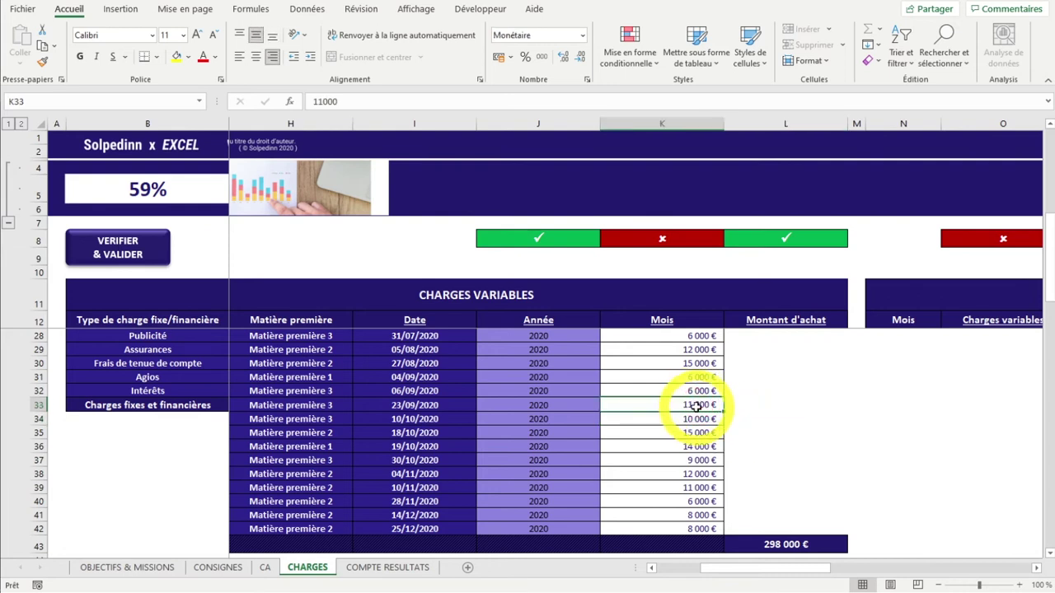
key(ctrl+z)
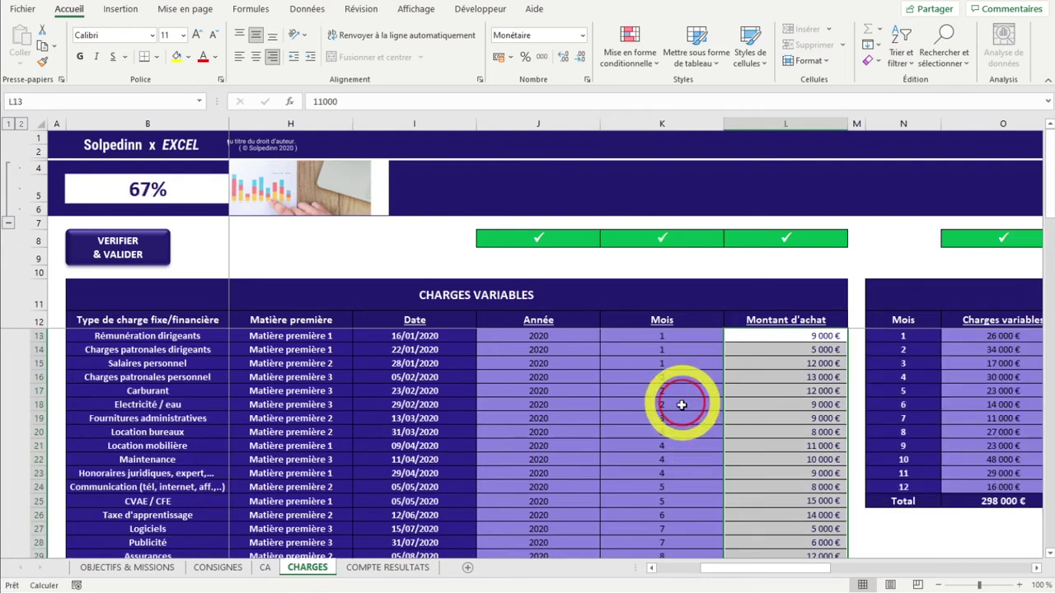
click(674, 404)
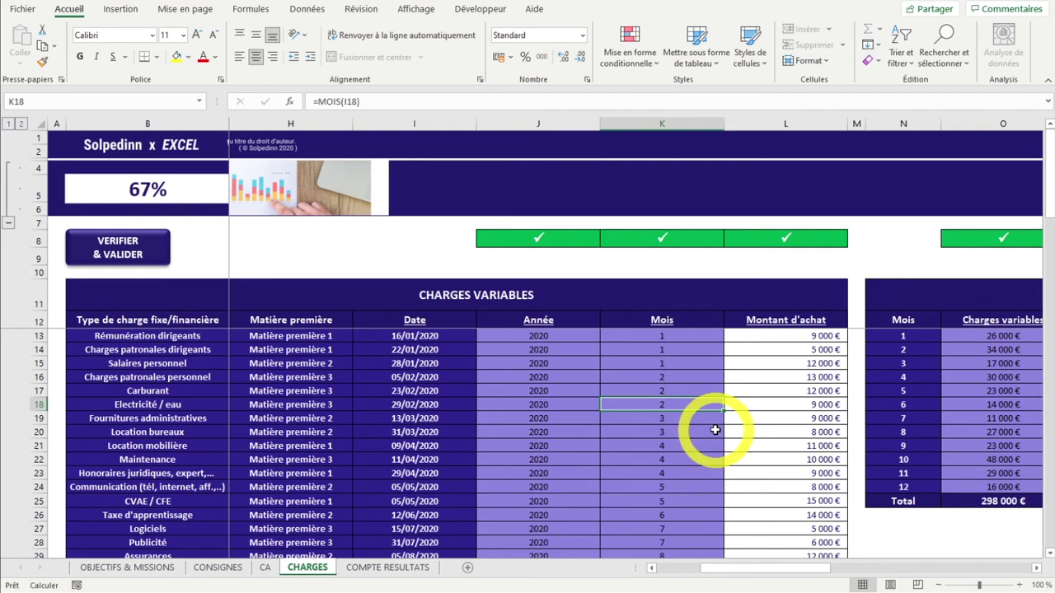
Redo the move of the amounts into the Mois column, inspect several moved cells, and undo it again.
key(ctrl+y)
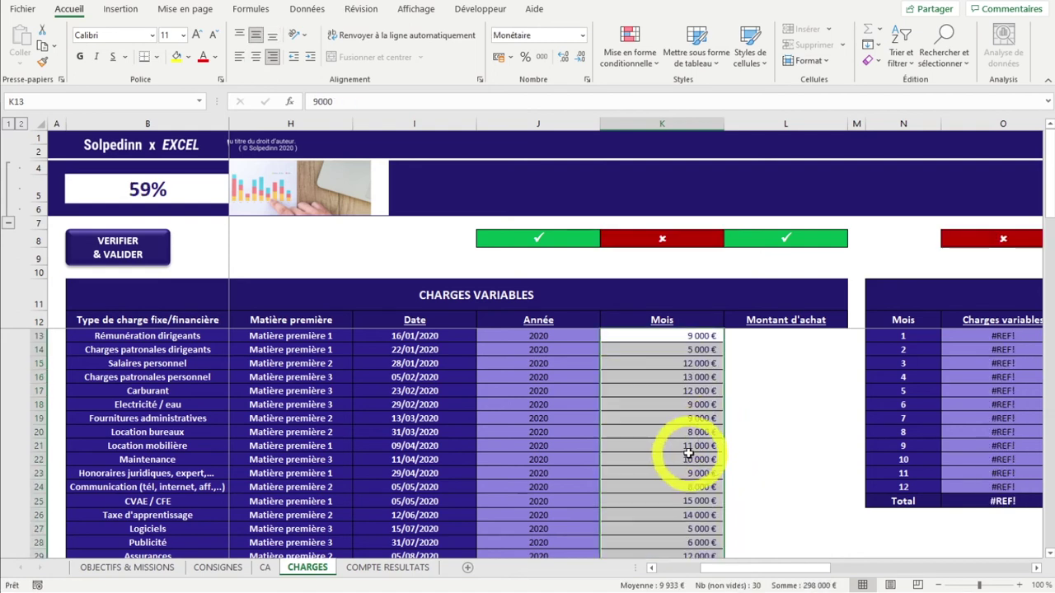
click(672, 461)
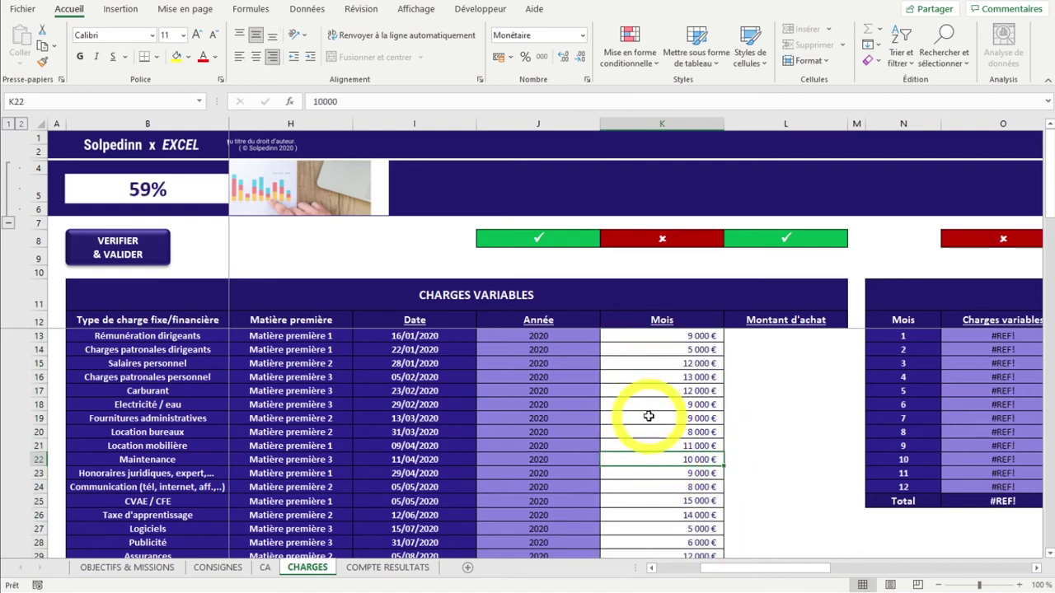
click(685, 421)
click(687, 432)
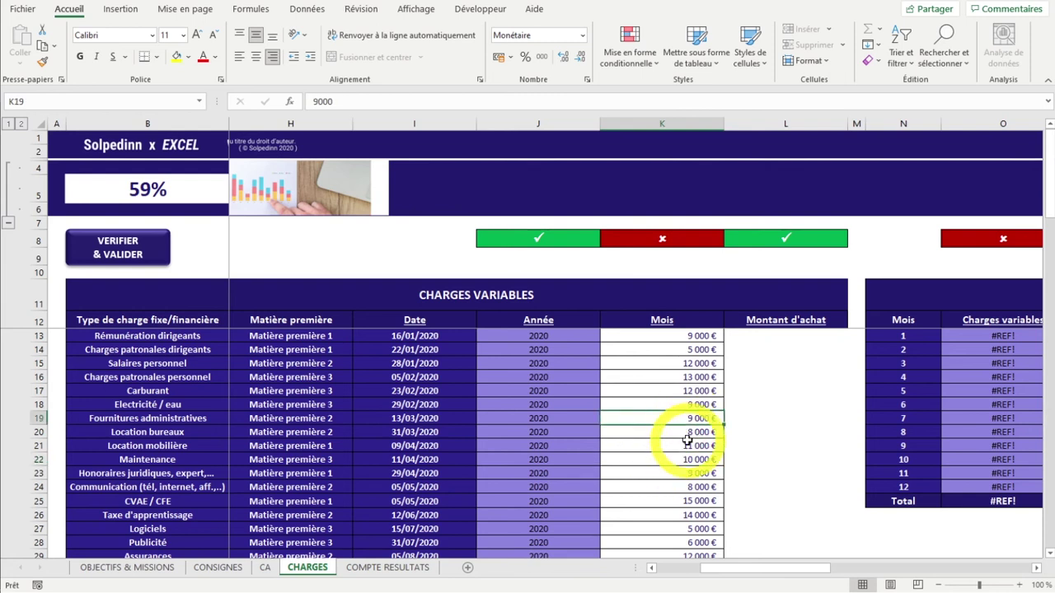
key(ctrl+z)
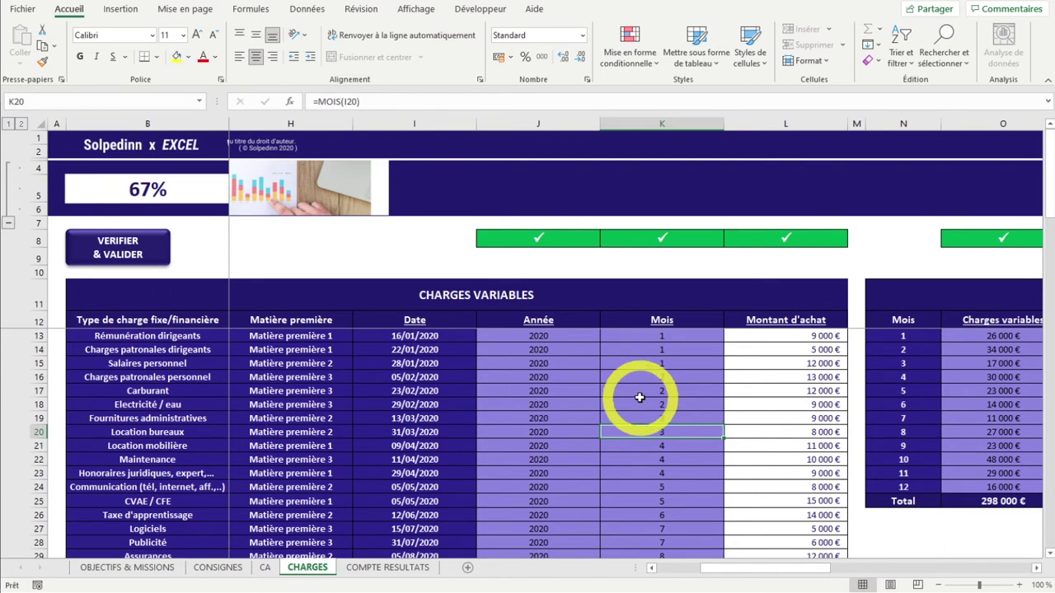
Select the entire column K and examine how far the selection extends below the CHARGES VARIABLES table.
click(639, 403)
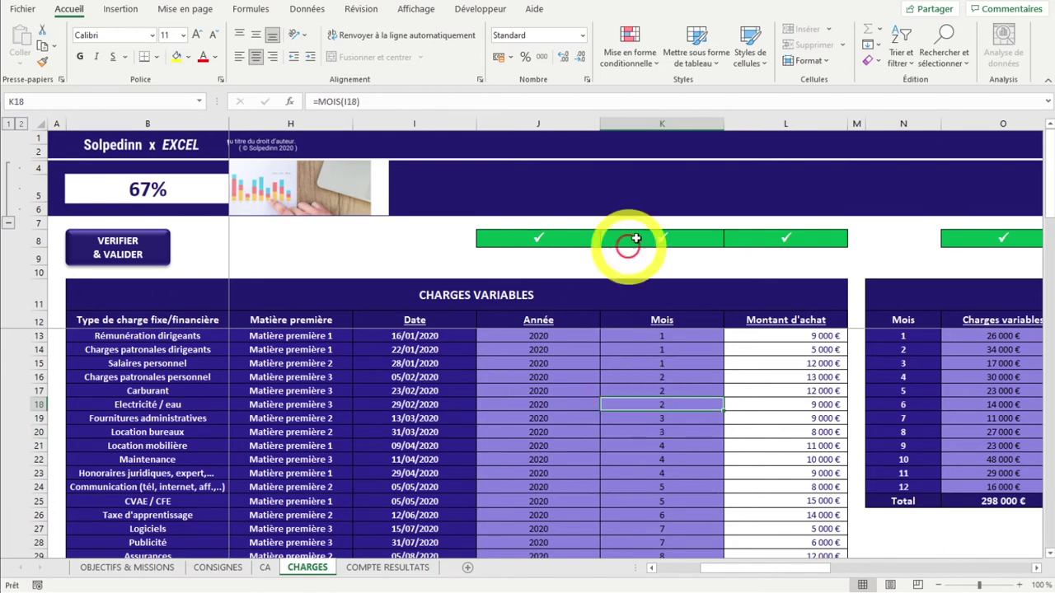
click(649, 124)
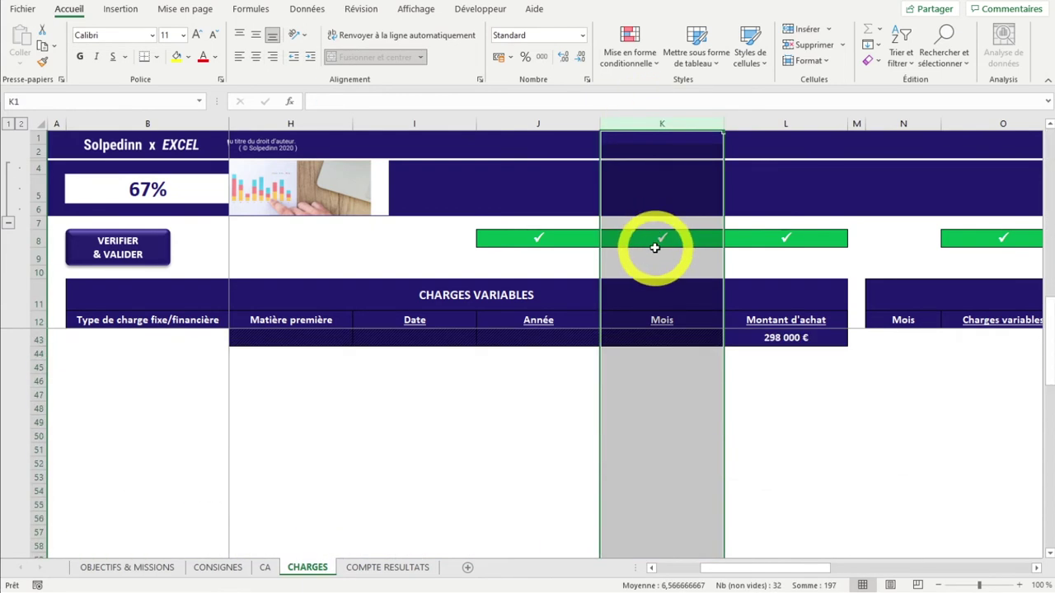
scroll(660, 354, down, 5)
drag(1046, 494, 1048, 503)
scroll(700, 461, down, 20)
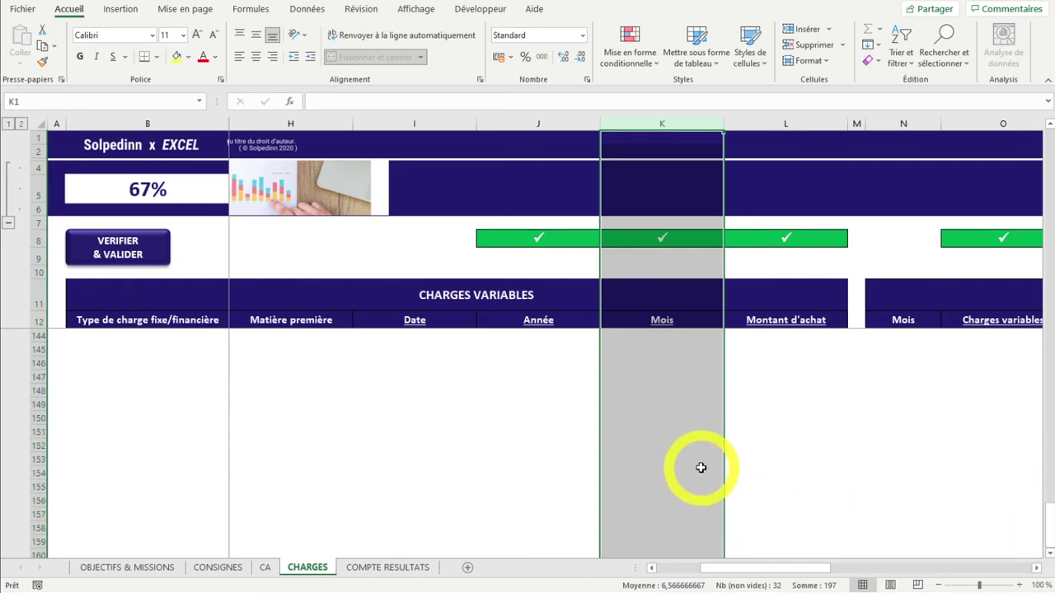
Examine the extent of the column K selection, return to the table's start, select entire row 19 and examine how far it extends.
scroll(700, 461, down, 7)
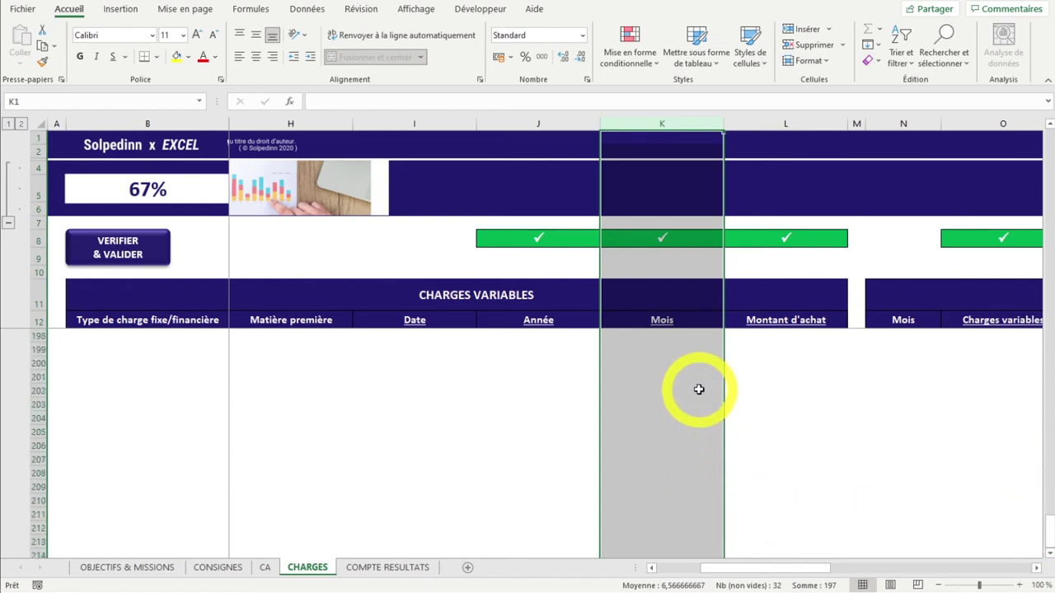
drag(1045, 528, 1034, 126)
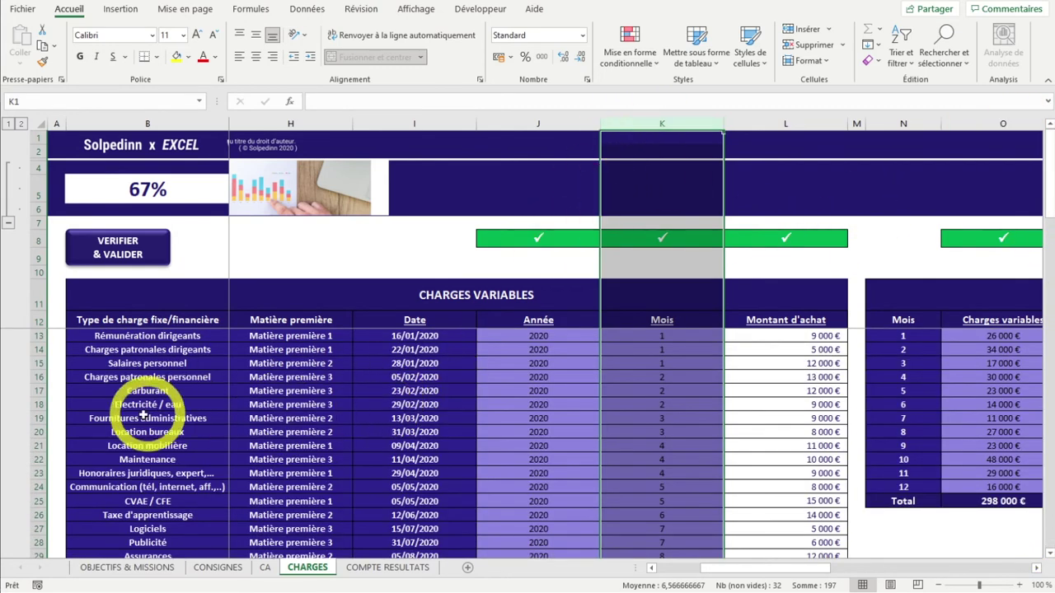
click(39, 418)
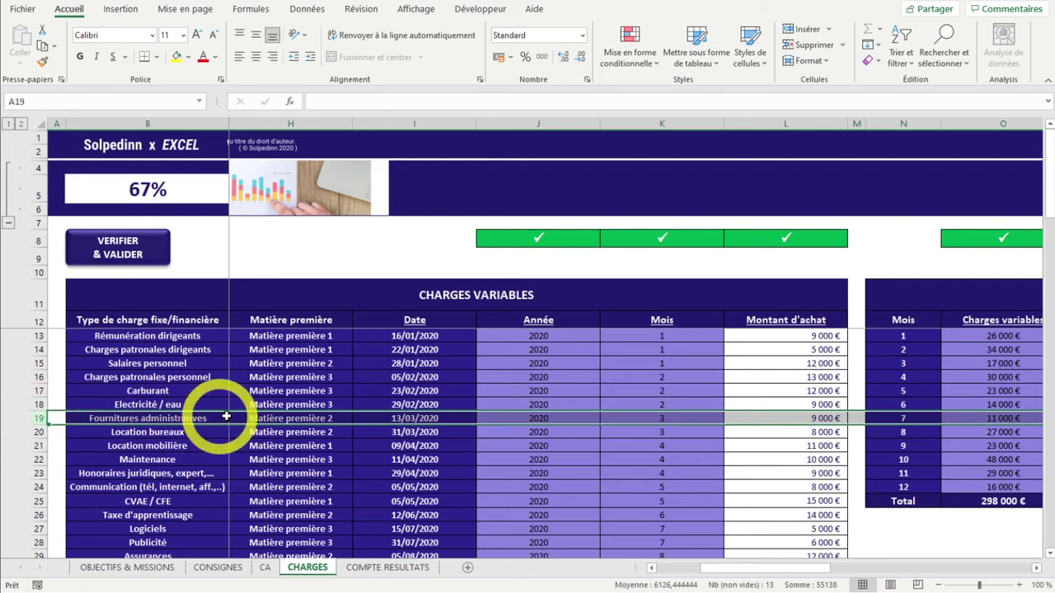
drag(796, 570, 1017, 557)
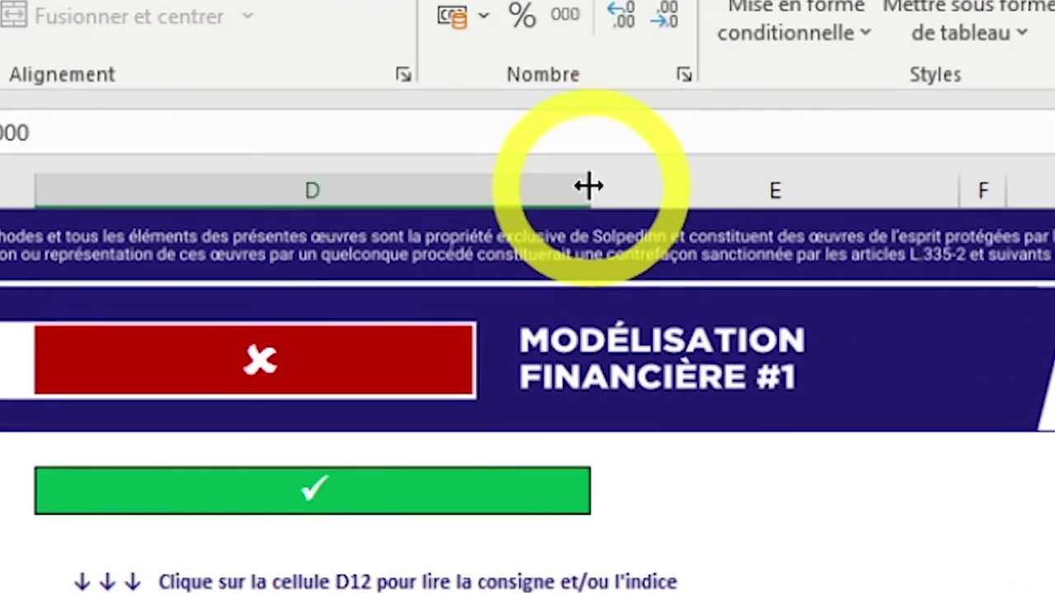
Manually narrow column D, Montant charge fixe / financière, and auto-fit its width to its contents.
drag(585, 186, 406, 177)
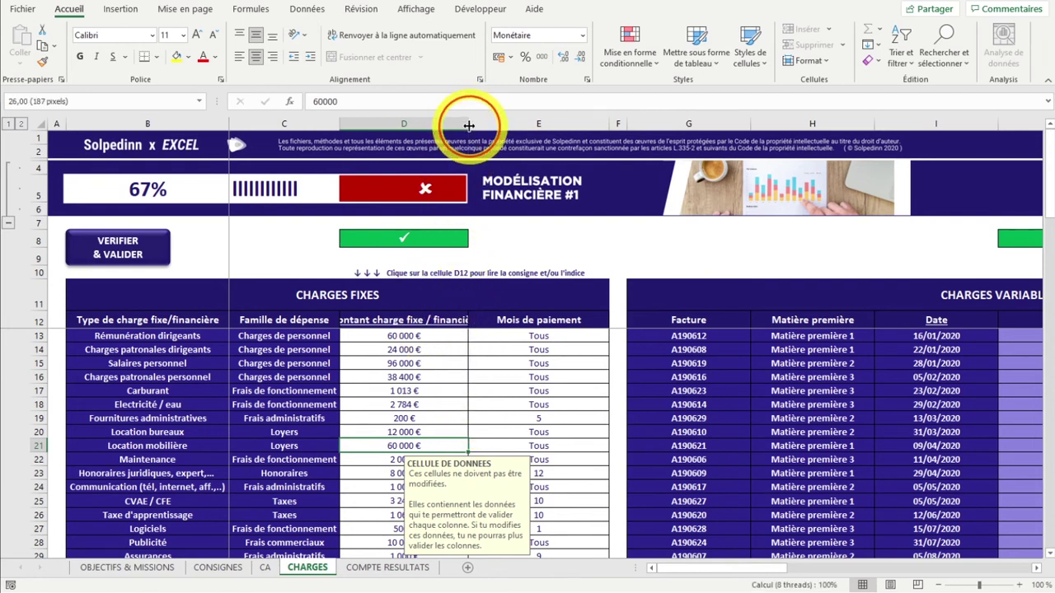
double_click(468, 120)
click(467, 122)
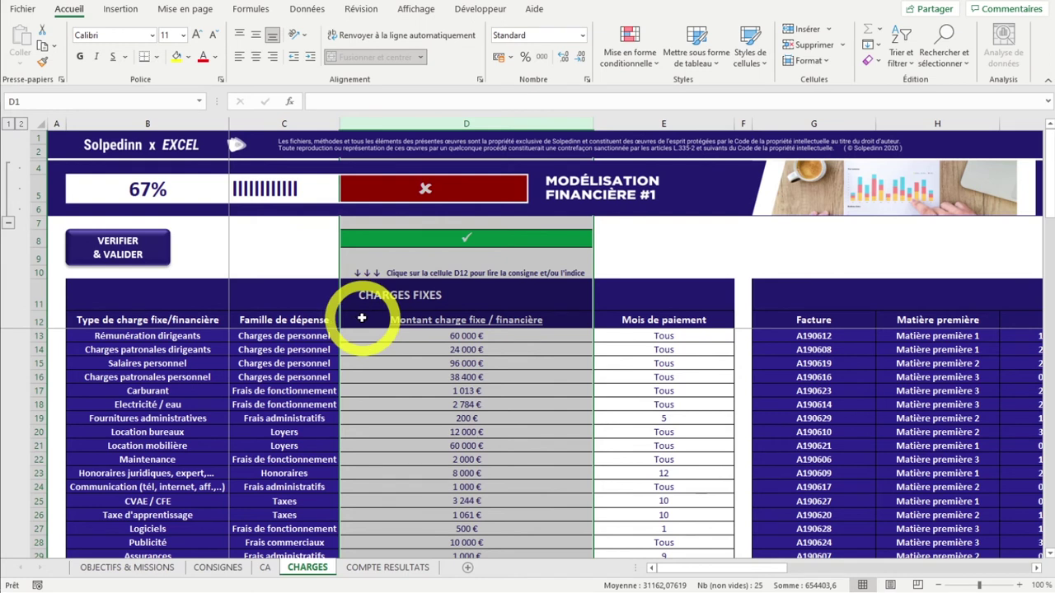
click(511, 391)
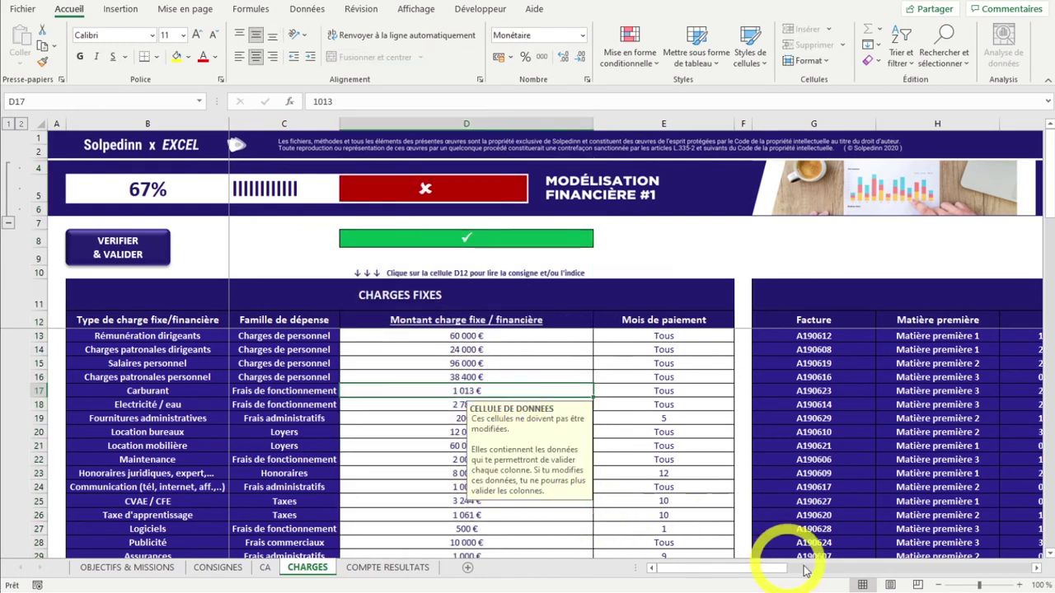
Select the whole Mois column K of the CHARGES VARIABLES table and examine its month cells from K13 downwards.
drag(744, 568, 785, 568)
click(662, 124)
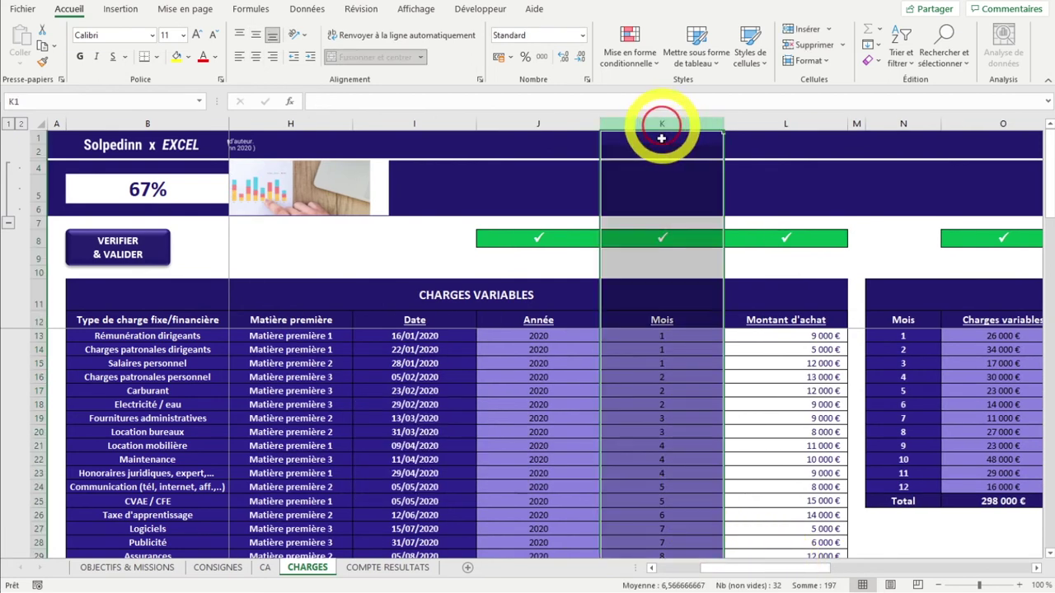
click(678, 417)
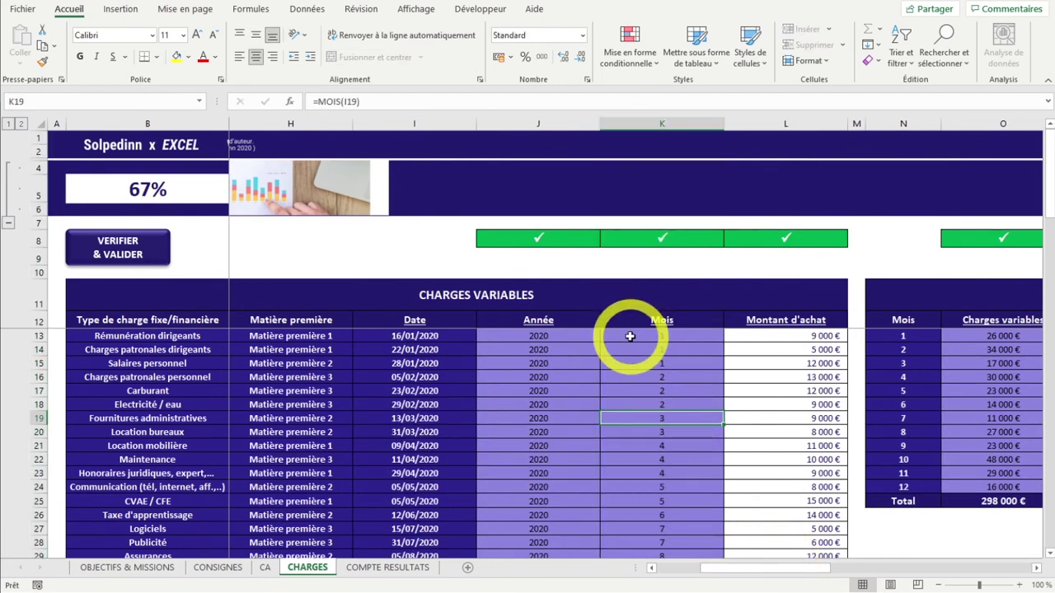
drag(645, 338, 655, 393)
scroll(655, 393, up, 2)
drag(1049, 420, 1037, 170)
click(666, 432)
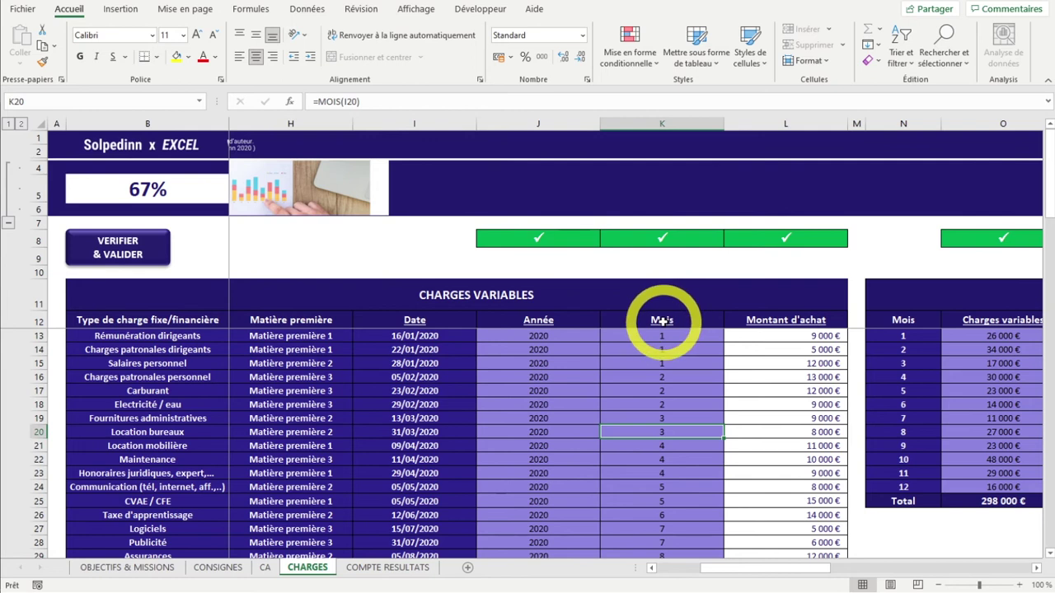
Narrow the Mois column K manually and auto-fit its width to its contents.
drag(719, 120, 657, 117)
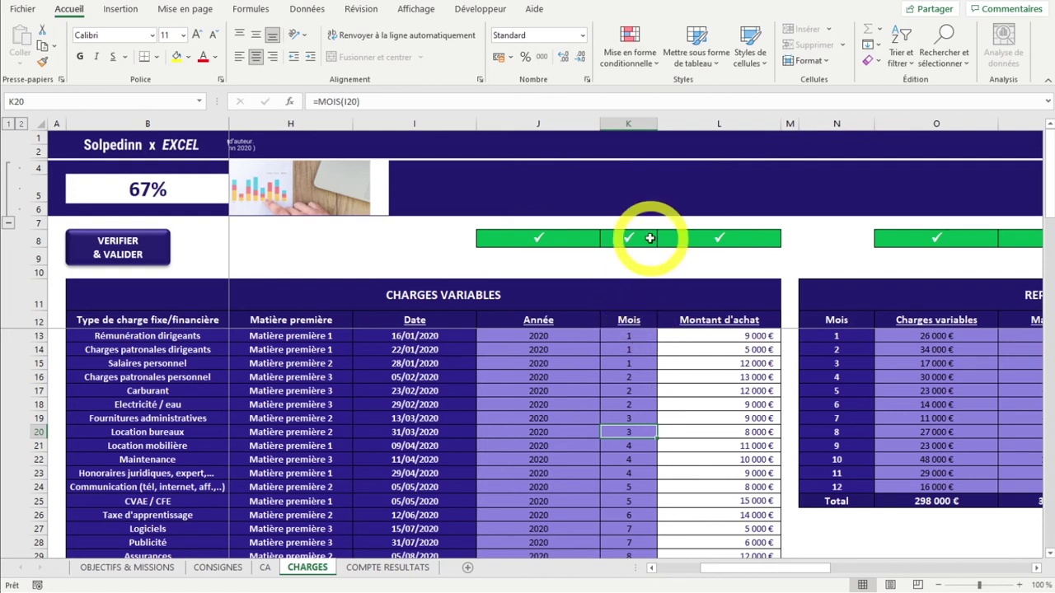
click(631, 123)
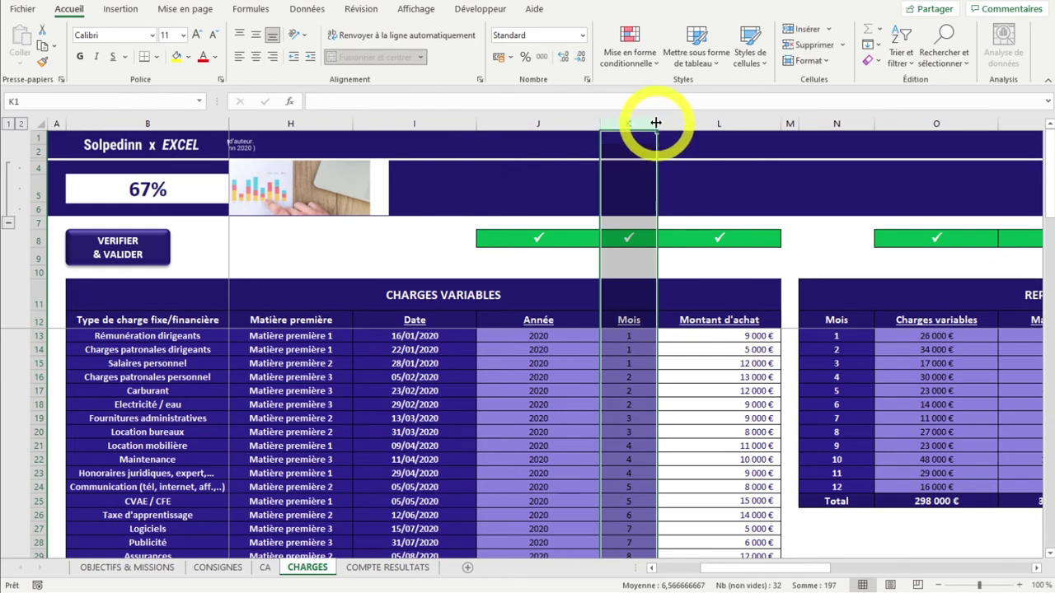
double_click(654, 123)
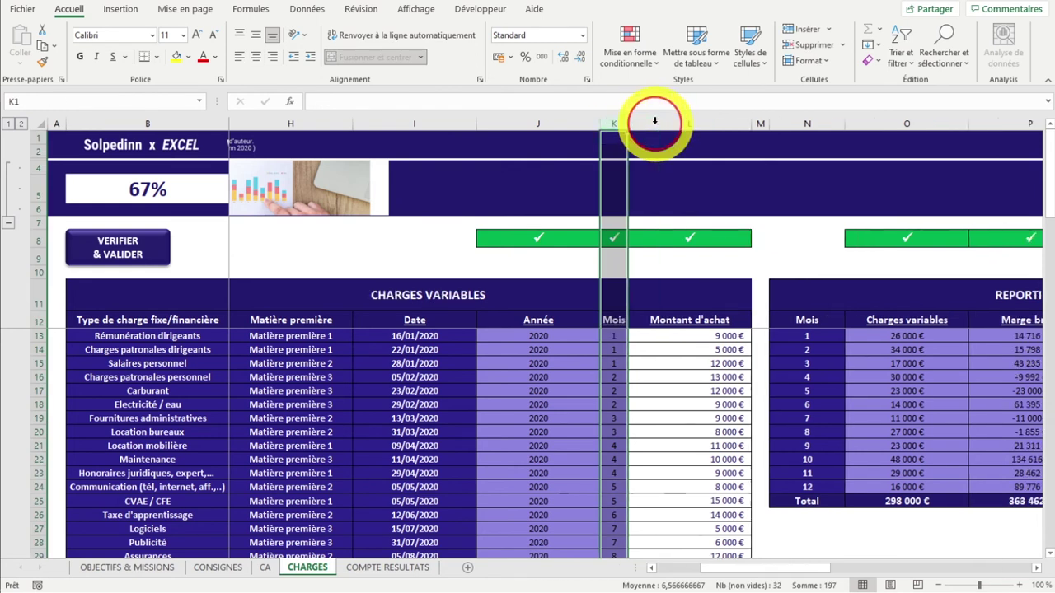
click(615, 349)
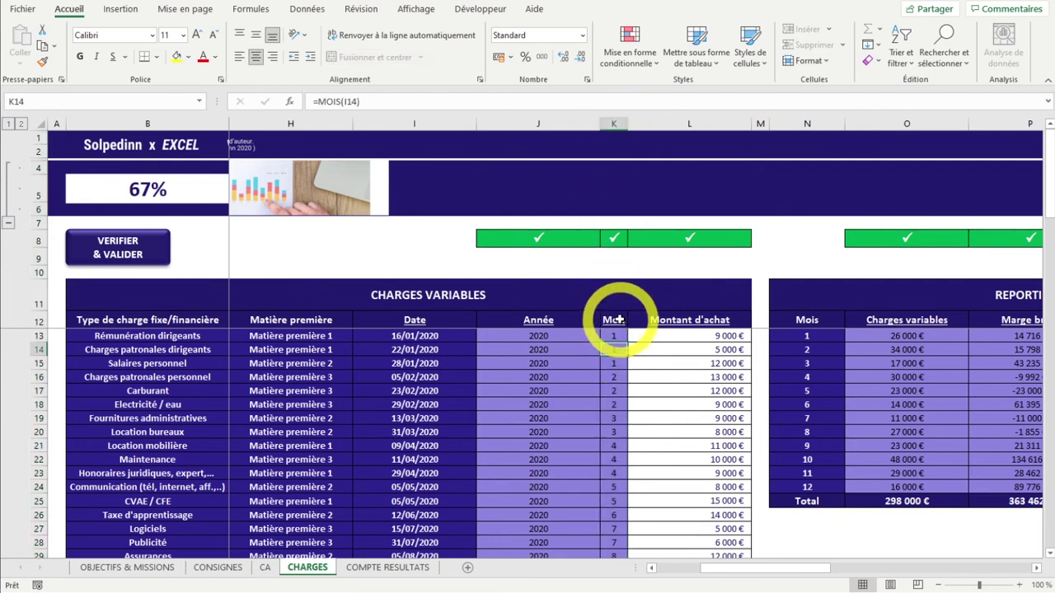
Inspect the auto-fitted Mois column K and undo its automatic width adjustment.
click(615, 119)
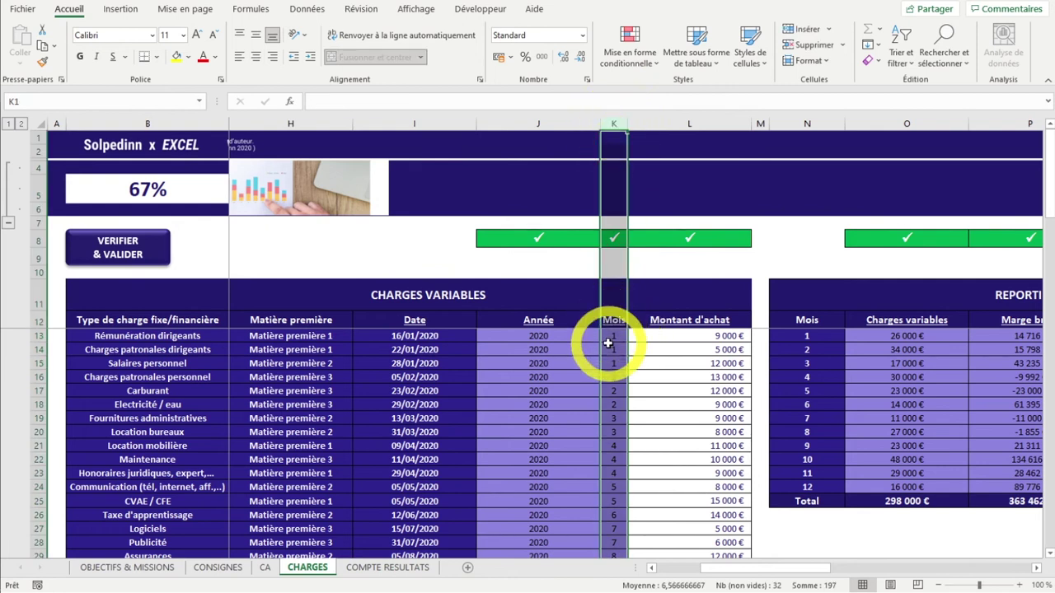
click(607, 343)
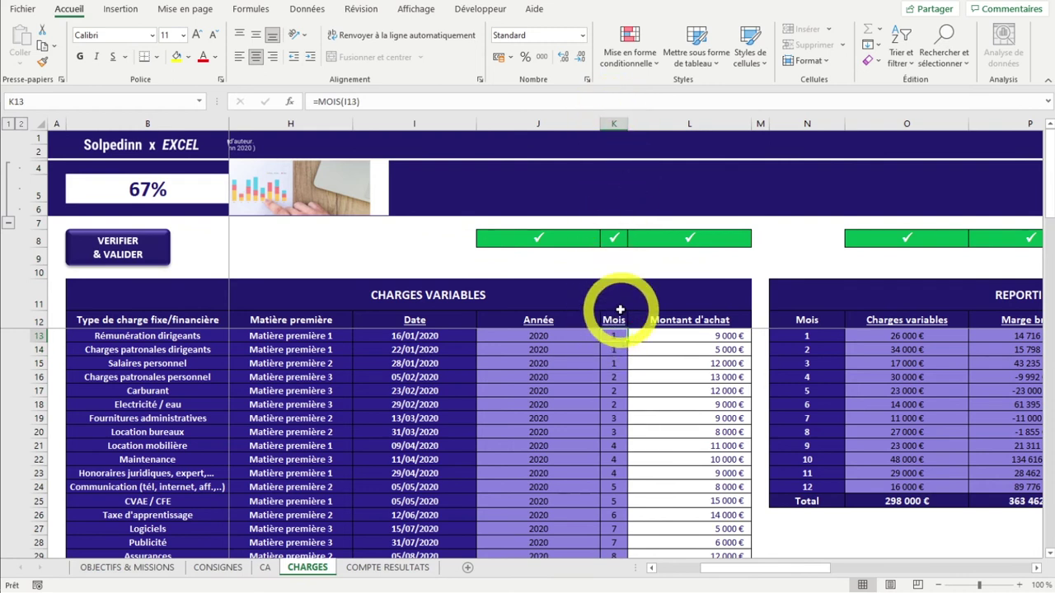
key(ctrl+space)
key(alt+h)
key(o)
key(i)
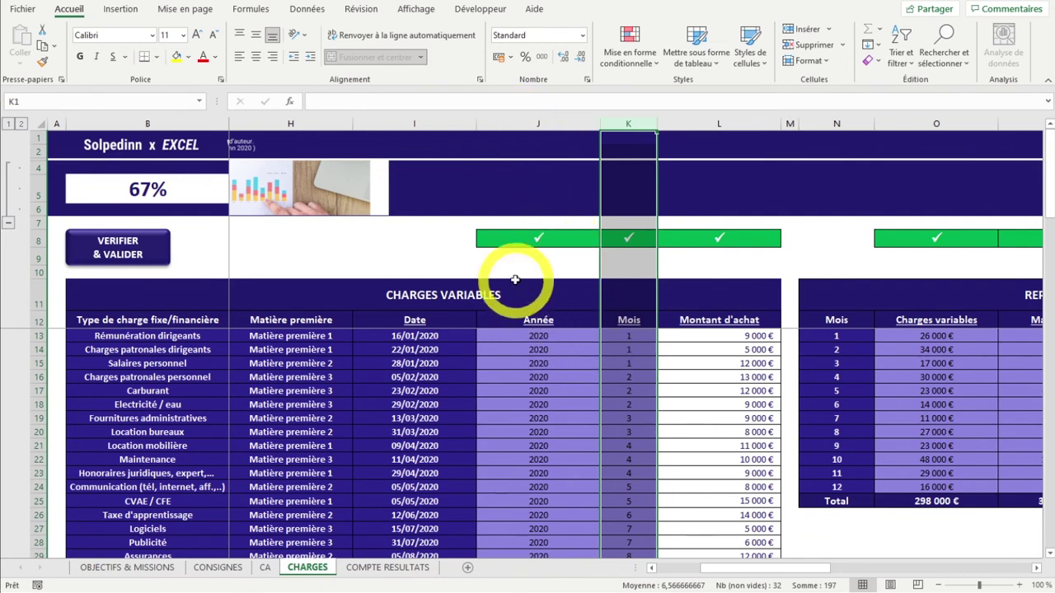
Auto-fit the Année, Mois and Montant d'achat columns J to L together and check each column.
mouse_move(530, 122)
mouse_down()
mouse_move(714, 119)
mouse_move(539, 123)
mouse_up()
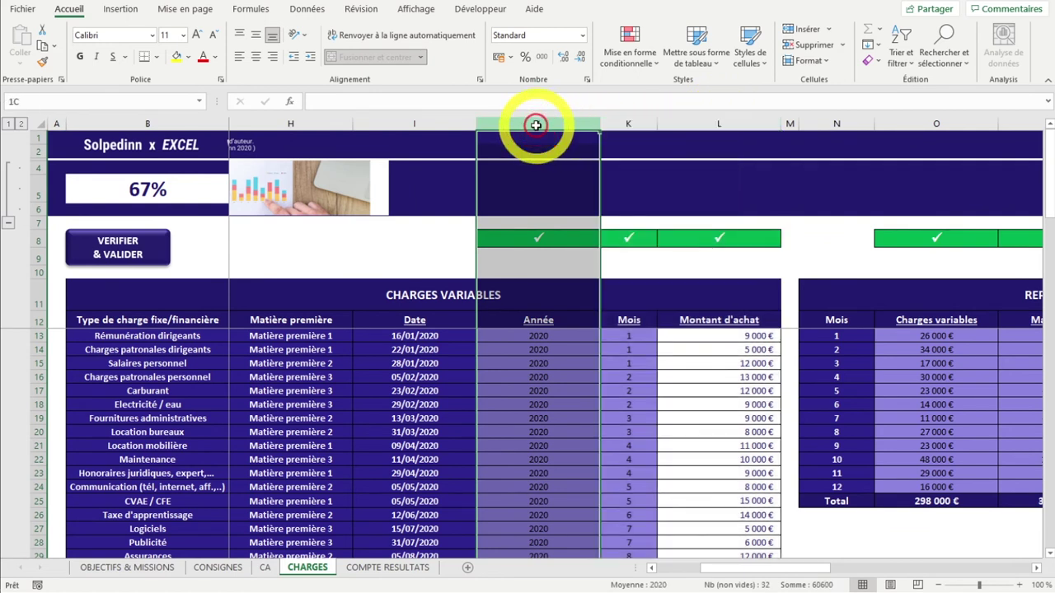
drag(536, 125, 718, 118)
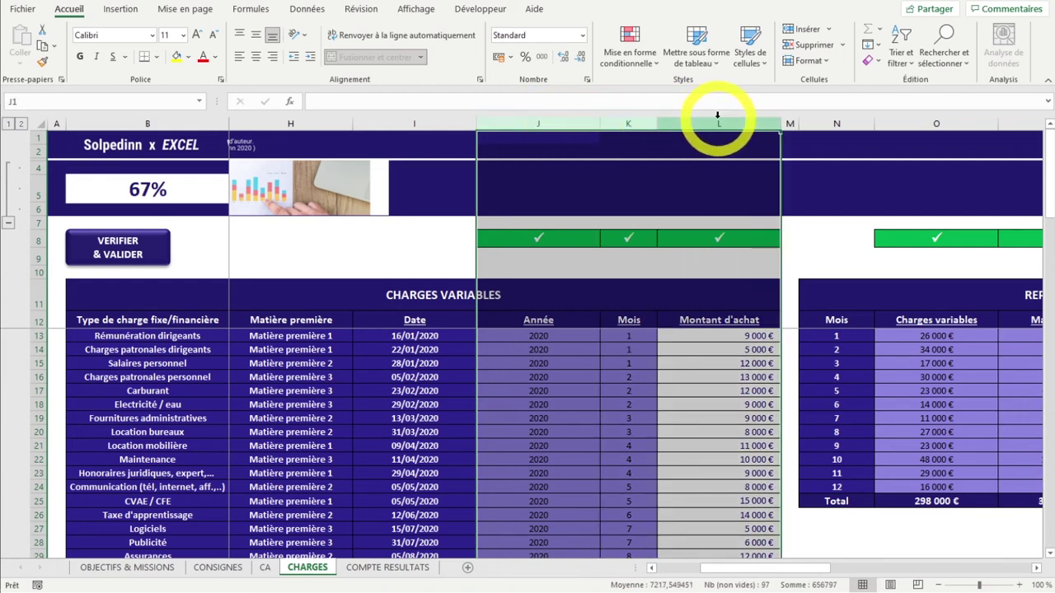
double_click(780, 122)
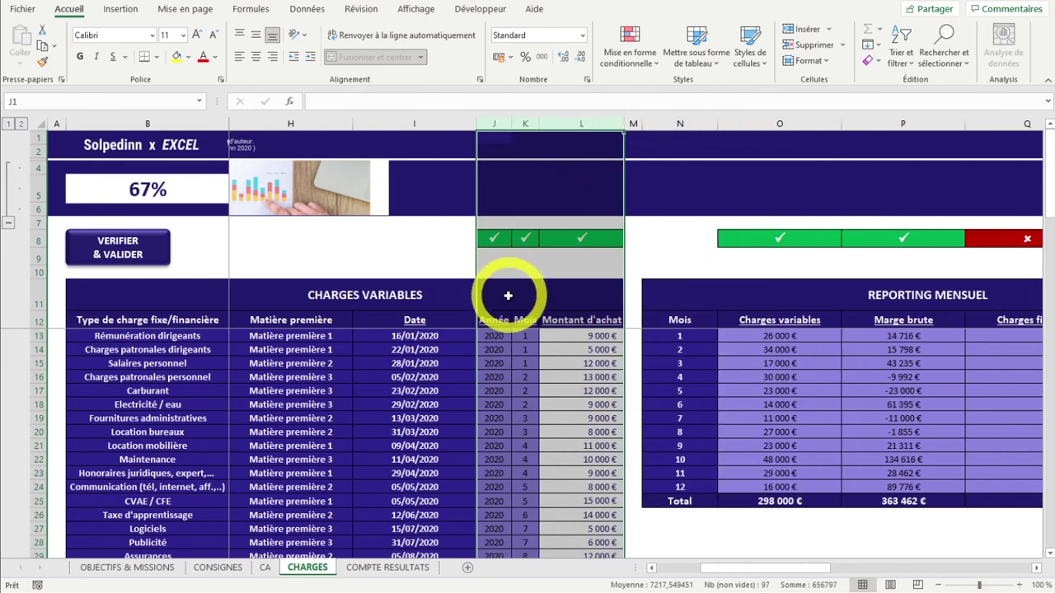
click(500, 120)
click(524, 121)
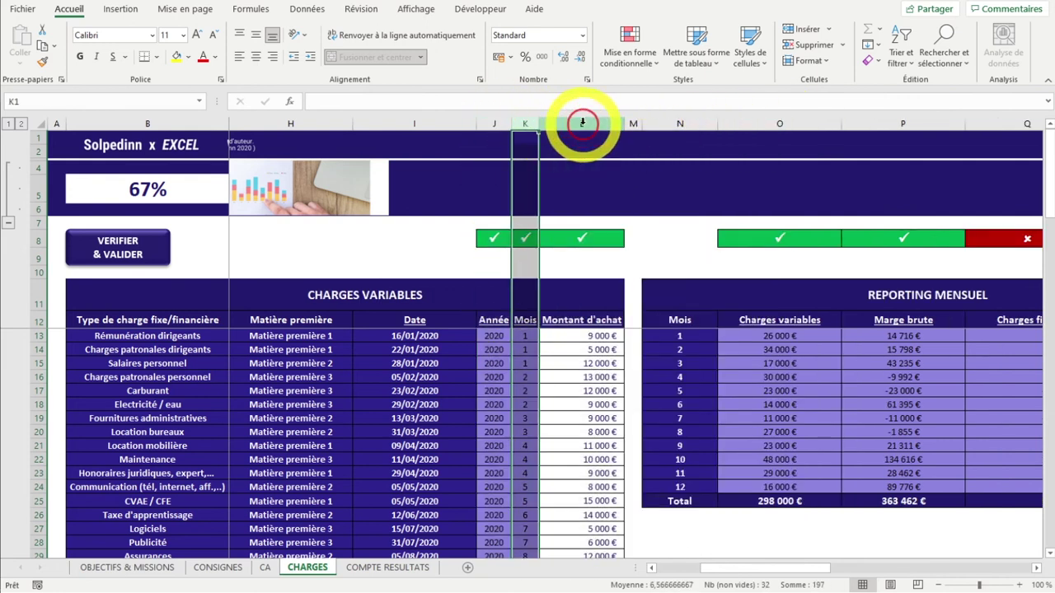
click(581, 120)
click(498, 433)
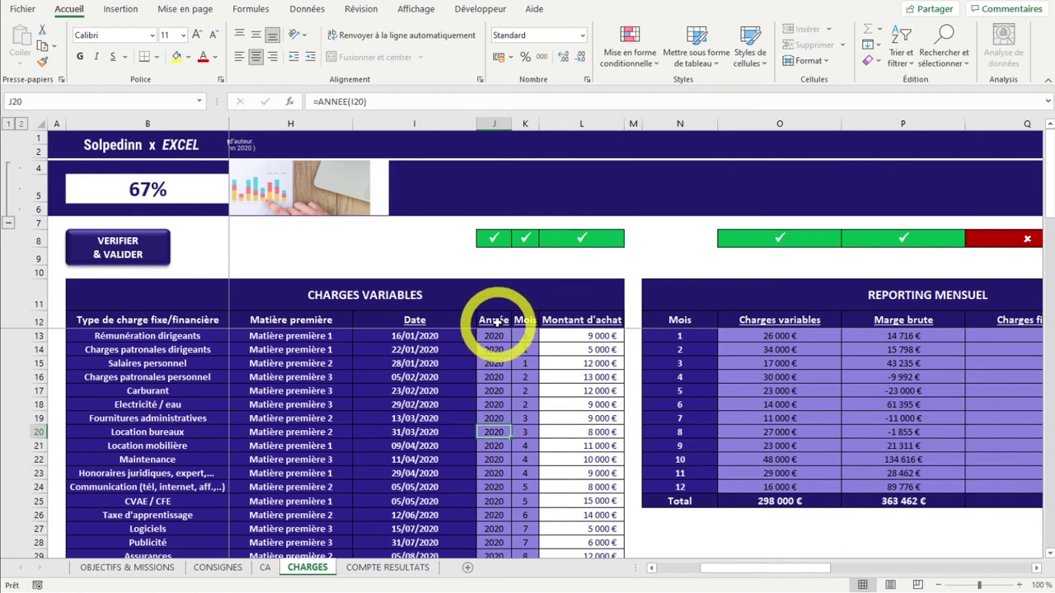